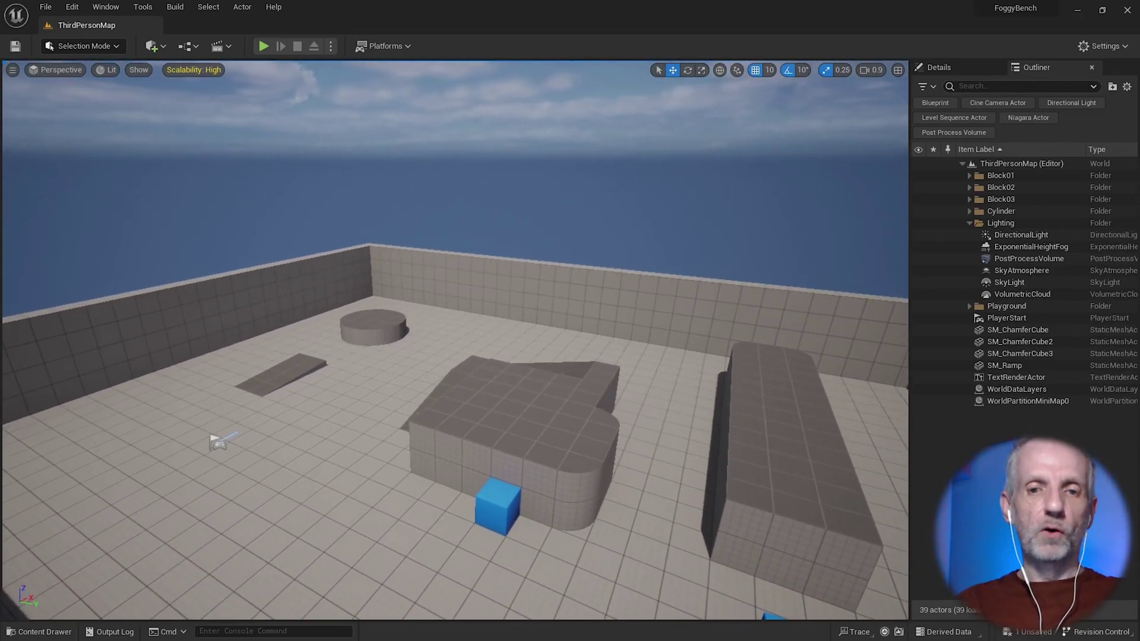
pyautogui.press('e')
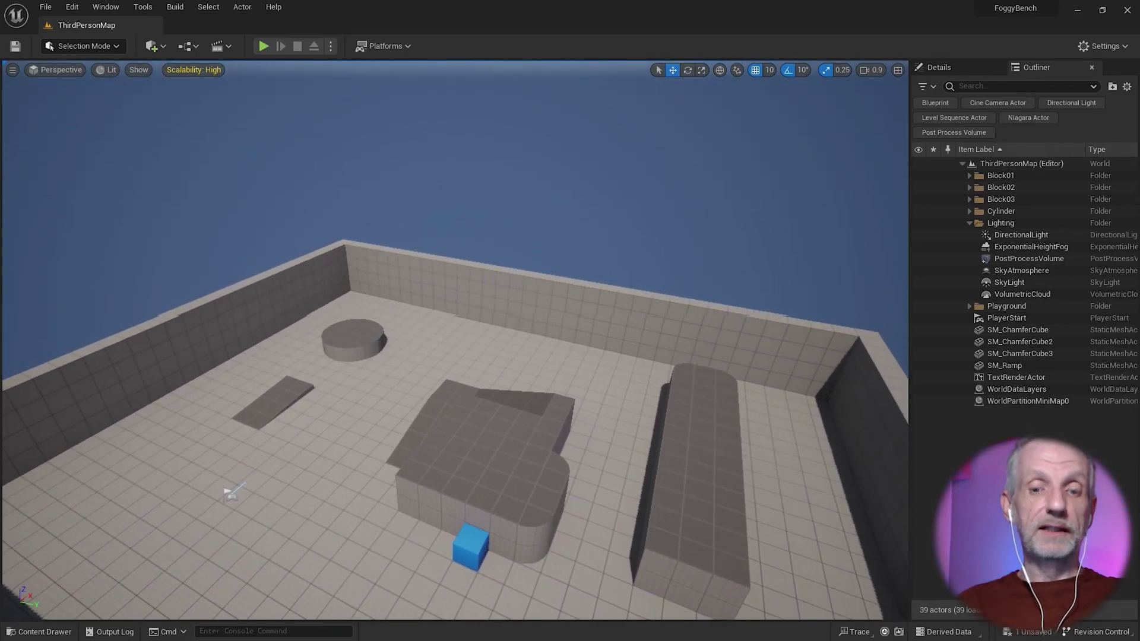
pyautogui.press('q')
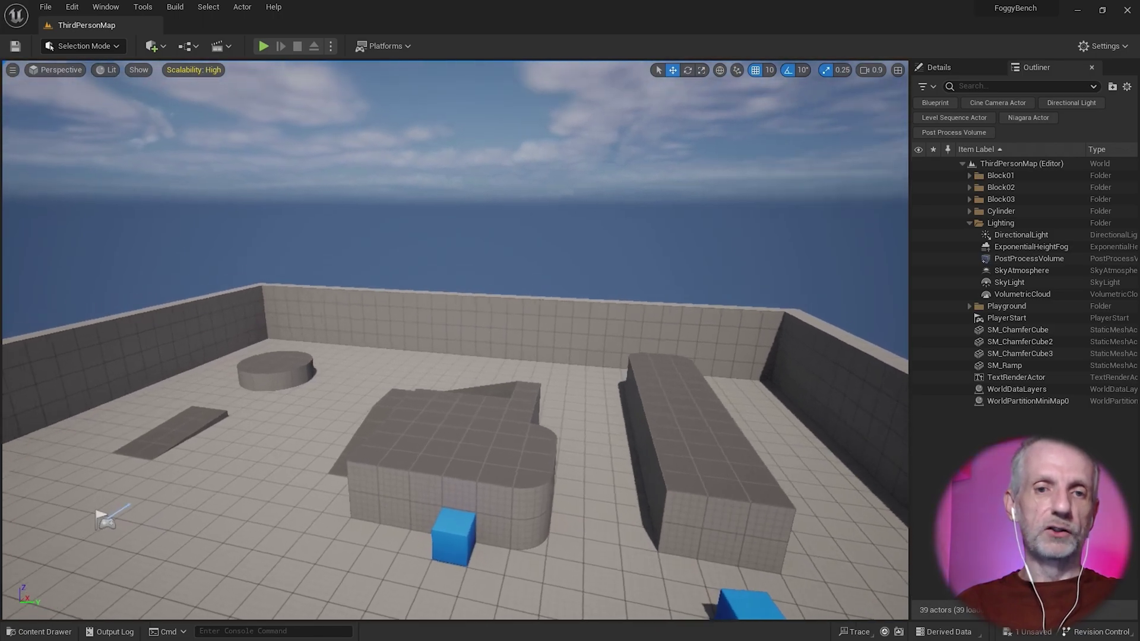
pyautogui.moveTo(532, 284); pyautogui.dragTo(543, 283, button='right')
pyautogui.press('a')
# Find the Water plugin in the project's plugin list and enable it, accepting its experimental status
pyautogui.click(74, 6)
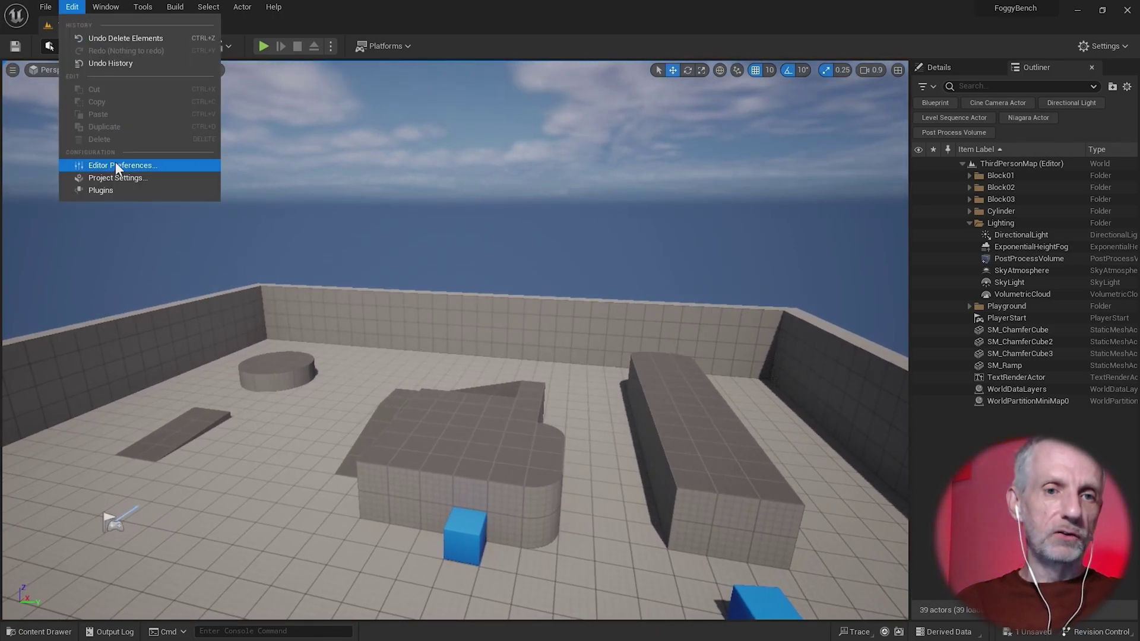
pyautogui.click(123, 193)
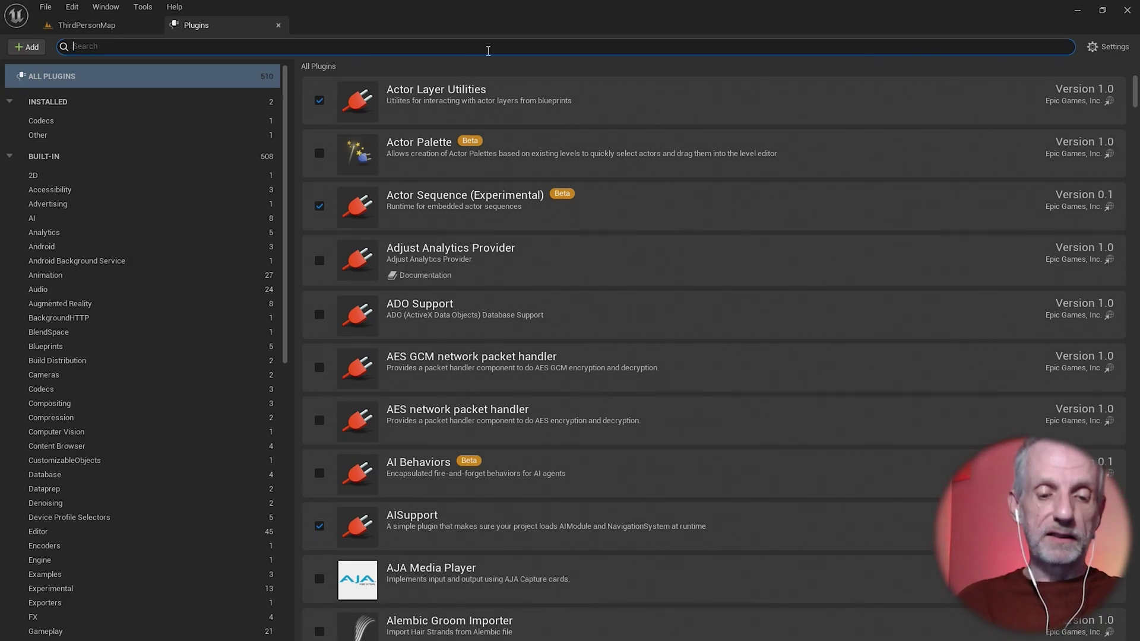
pyautogui.write('water')
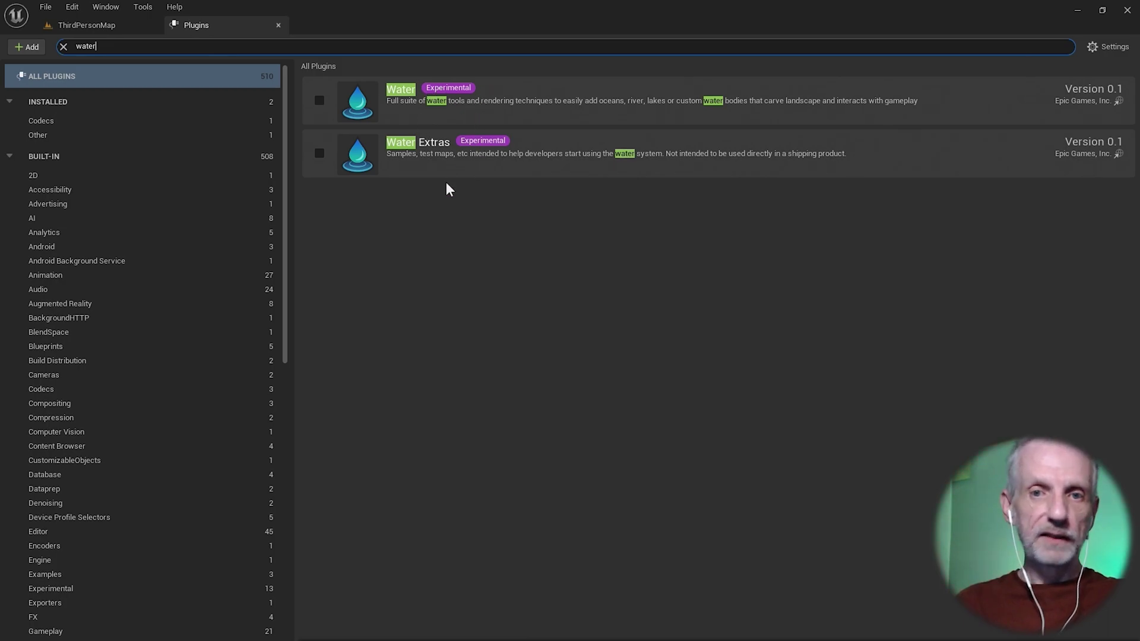
pyautogui.click(319, 100)
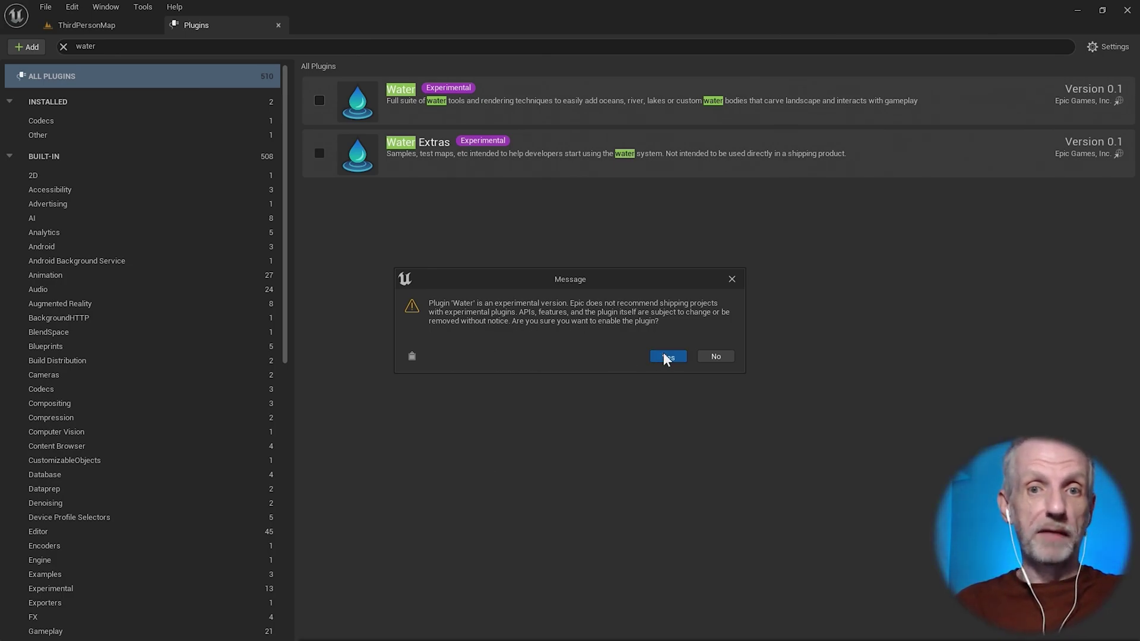
pyautogui.click(668, 357)
# Enable the Water Extras plugin as well and restart the editor to apply the plugin changes
pyautogui.click(320, 153)
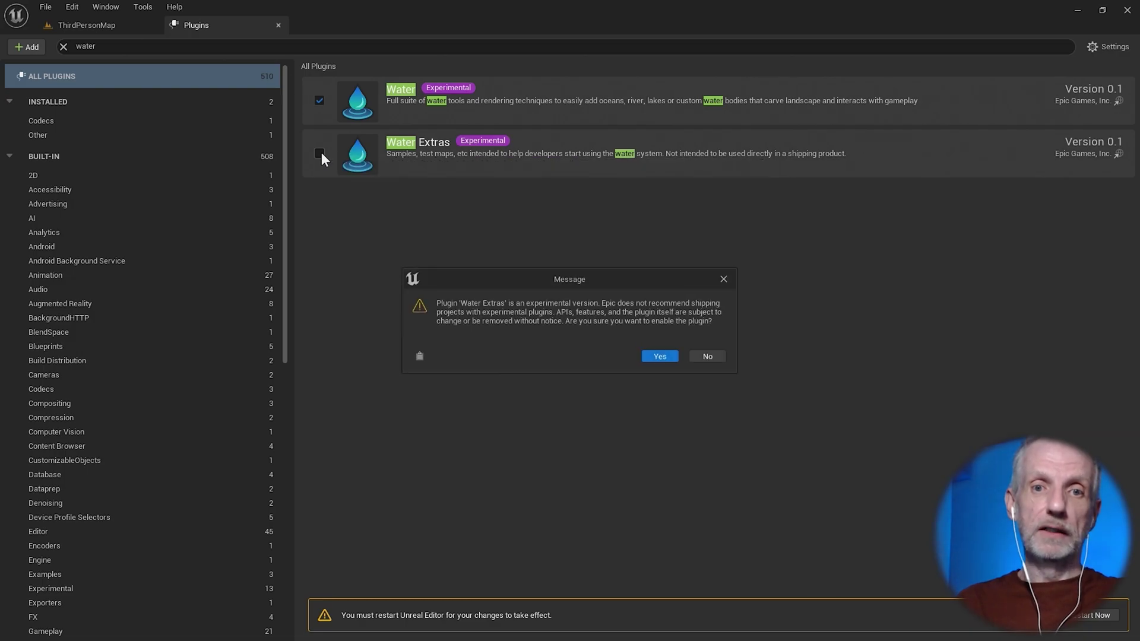
pyautogui.click(667, 356)
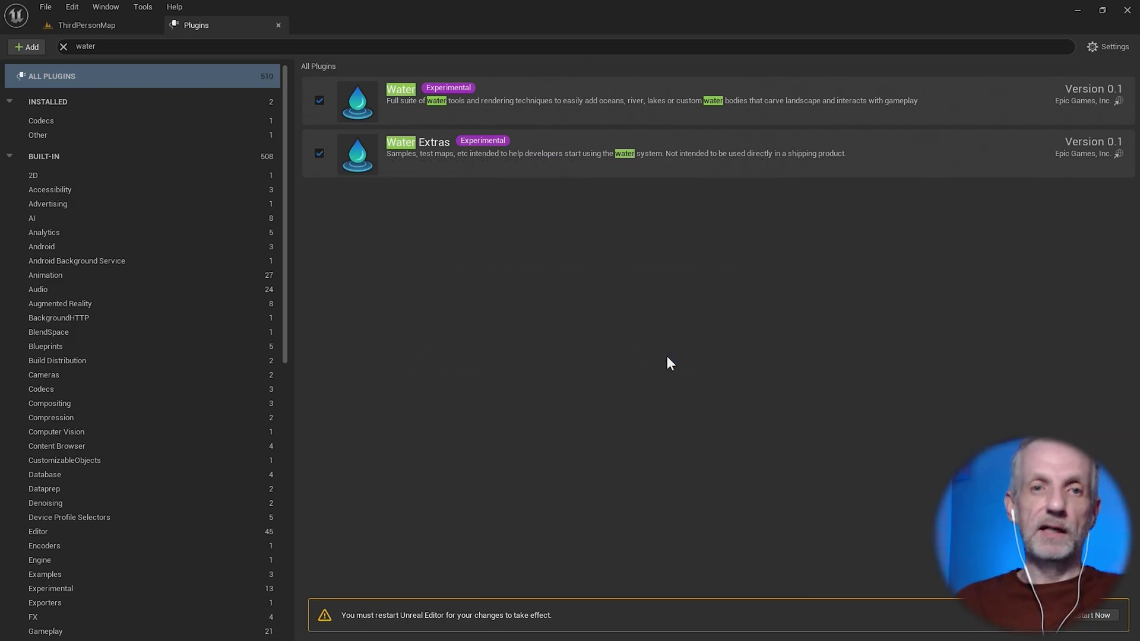
pyautogui.click(1086, 618)
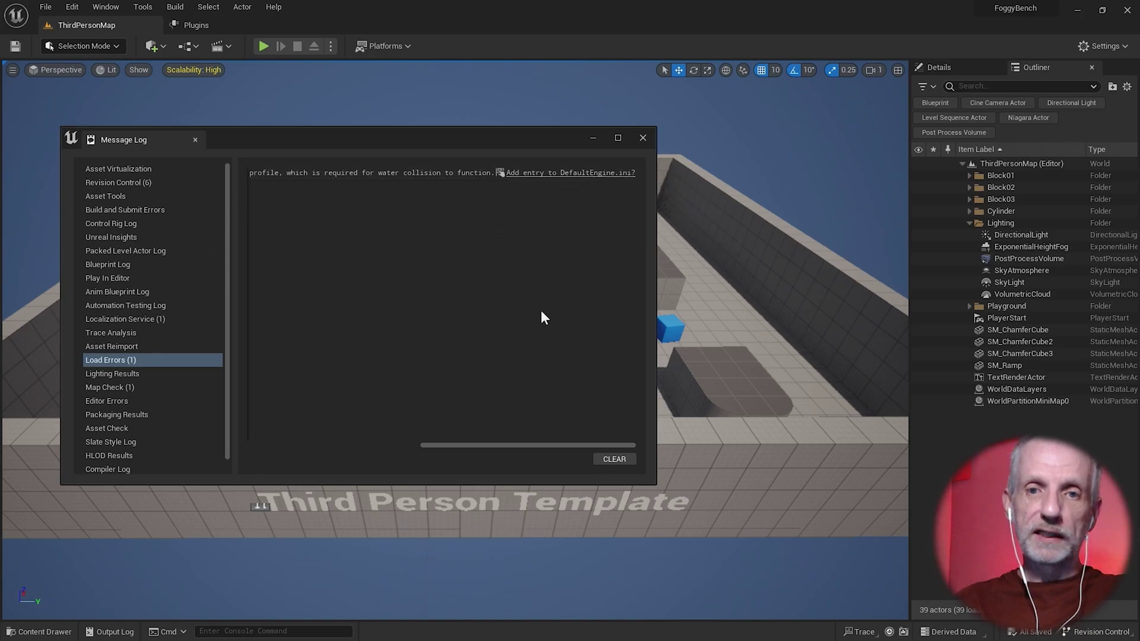
# Add the missing Water Body Collision profile entry to DefaultEngine.ini from the load error and close the message log
pyautogui.moveTo(550, 445); pyautogui.dragTo(586, 440)
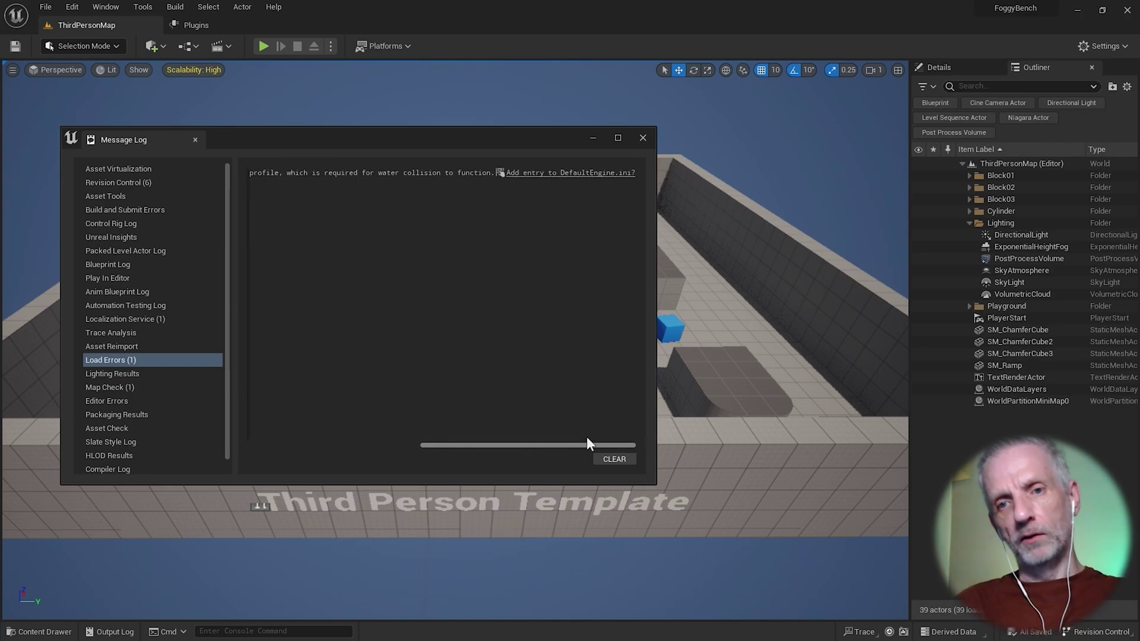
pyautogui.click(601, 173)
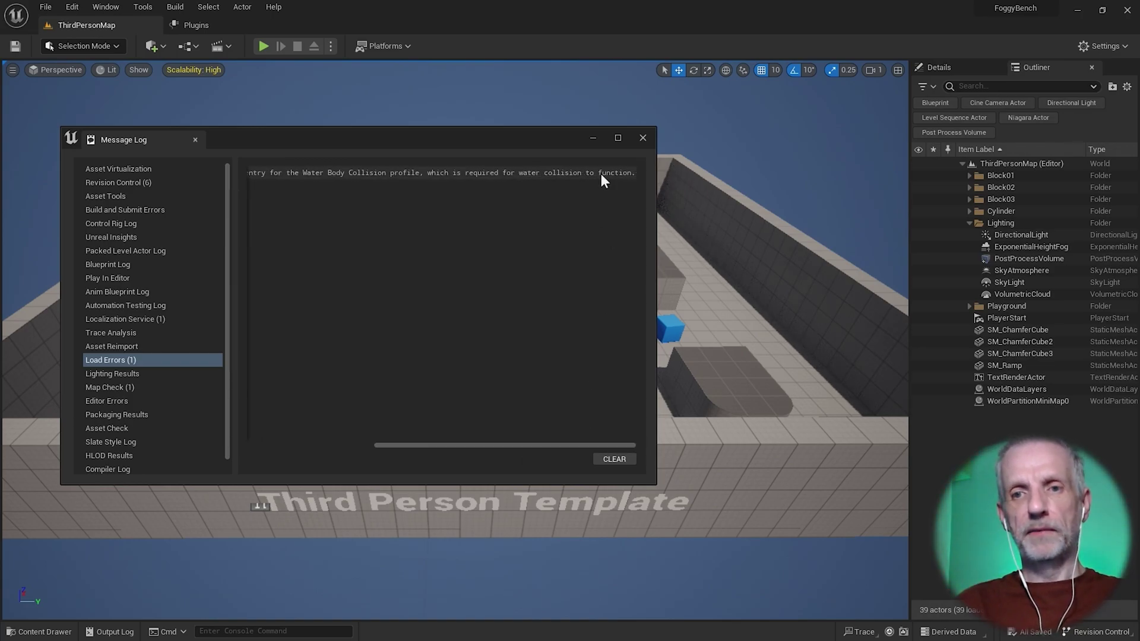
pyautogui.click(642, 138)
# Create a new level from the Basic template and delete its SM_SkySphere actor
pyautogui.moveTo(572, 280)
pyautogui.mouseDown(button='right')
pyautogui.moveTo(523, 259)
pyautogui.moveTo(578, 285)
pyautogui.mouseUp(button='right')
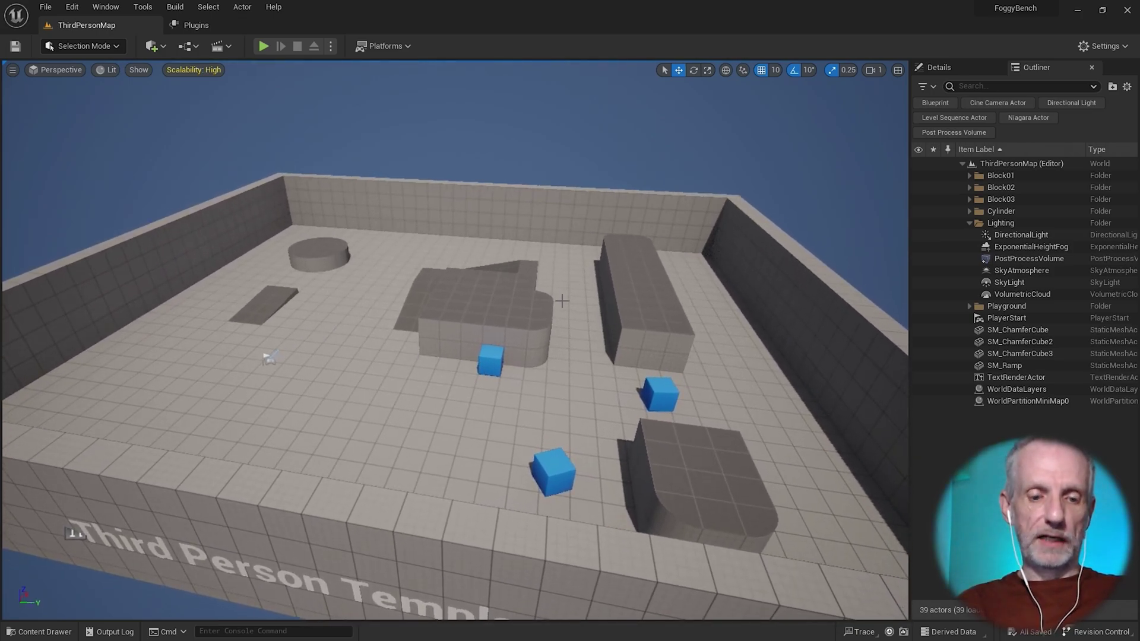
pyautogui.click(48, 9)
pyautogui.click(79, 38)
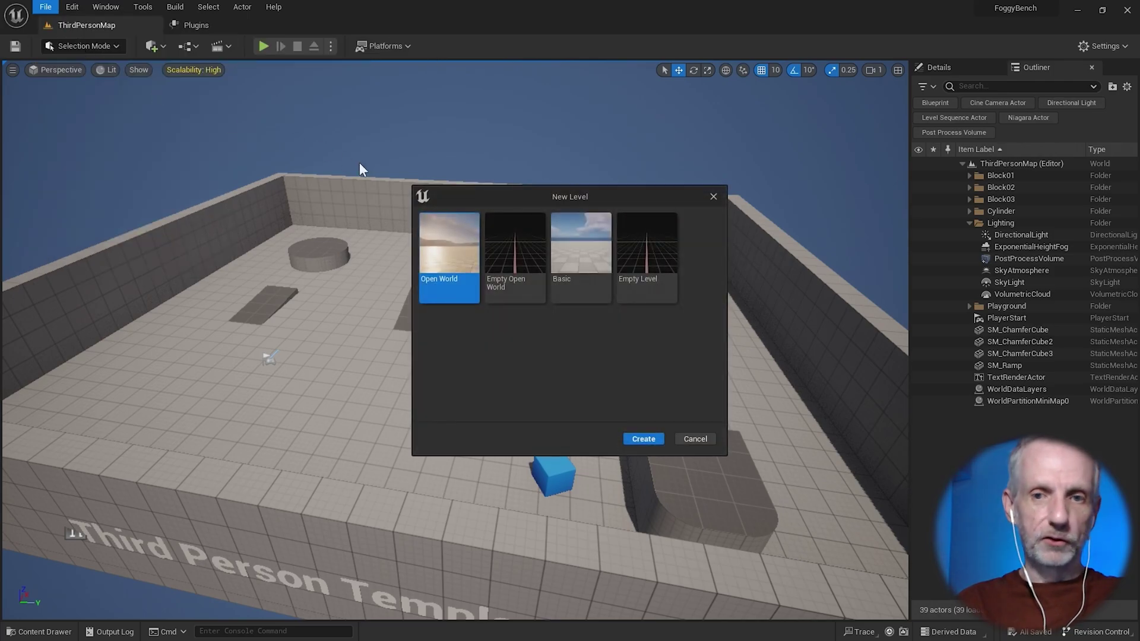
pyautogui.click(582, 260)
pyautogui.click(643, 440)
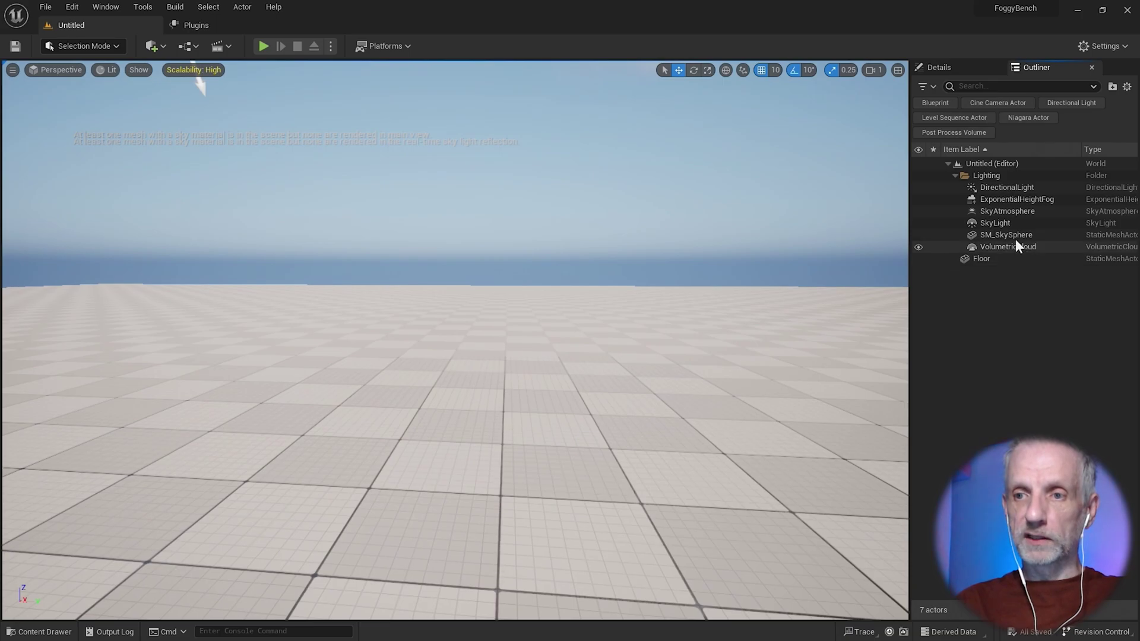
pyautogui.click(1020, 235)
pyautogui.press('Delete')
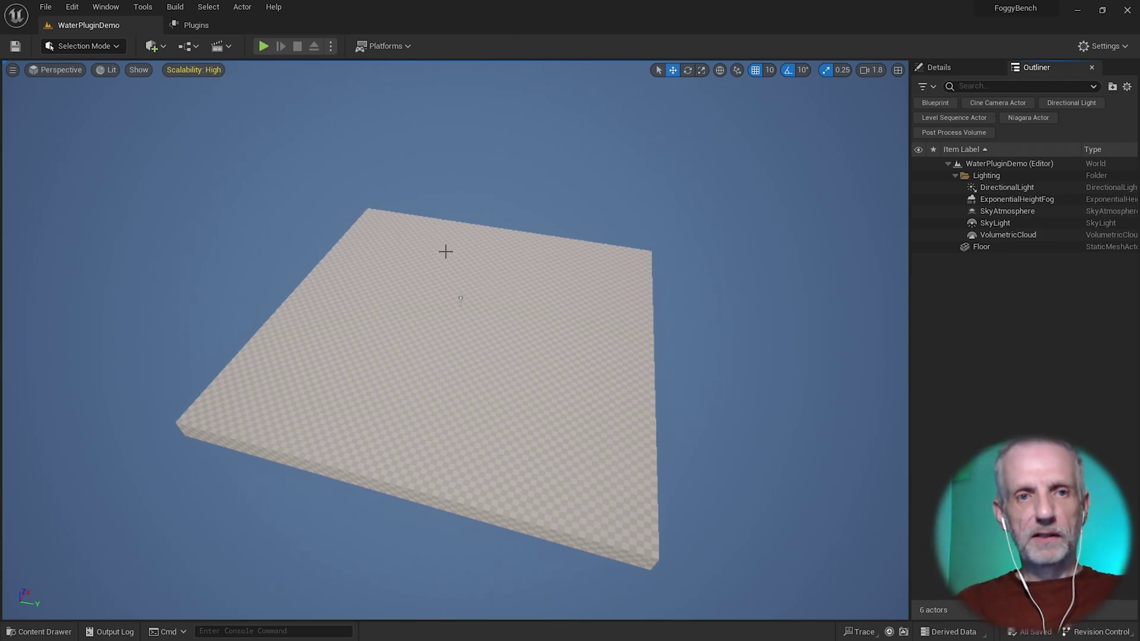
# Create a new landscape with edit layers enabled and a section size of 31×31 quads
pyautogui.click(105, 48)
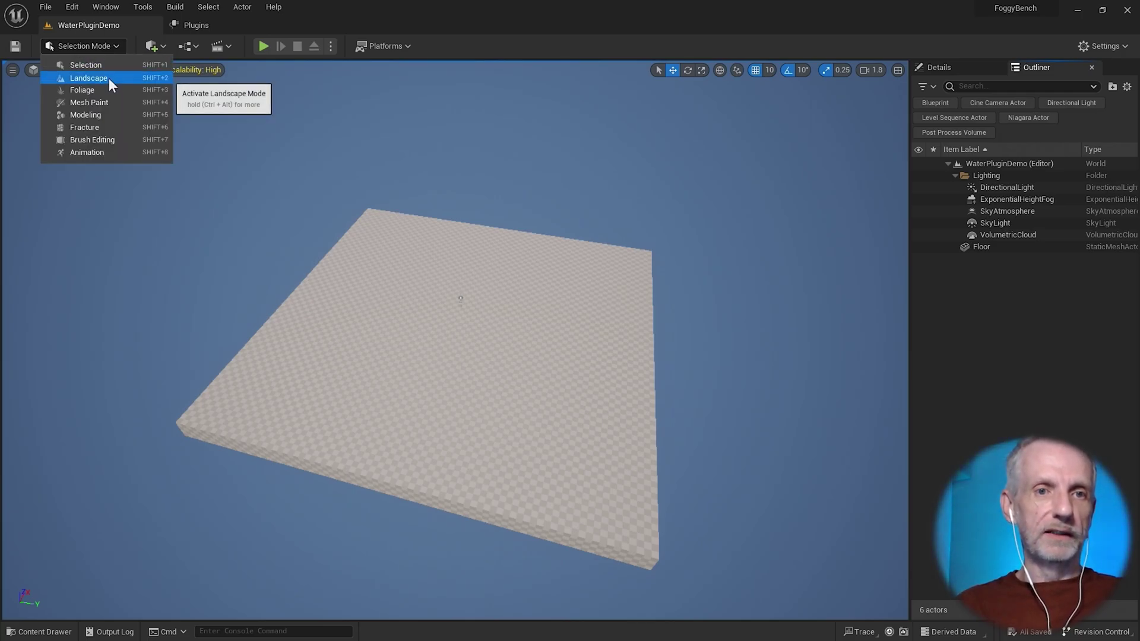
pyautogui.click(109, 77)
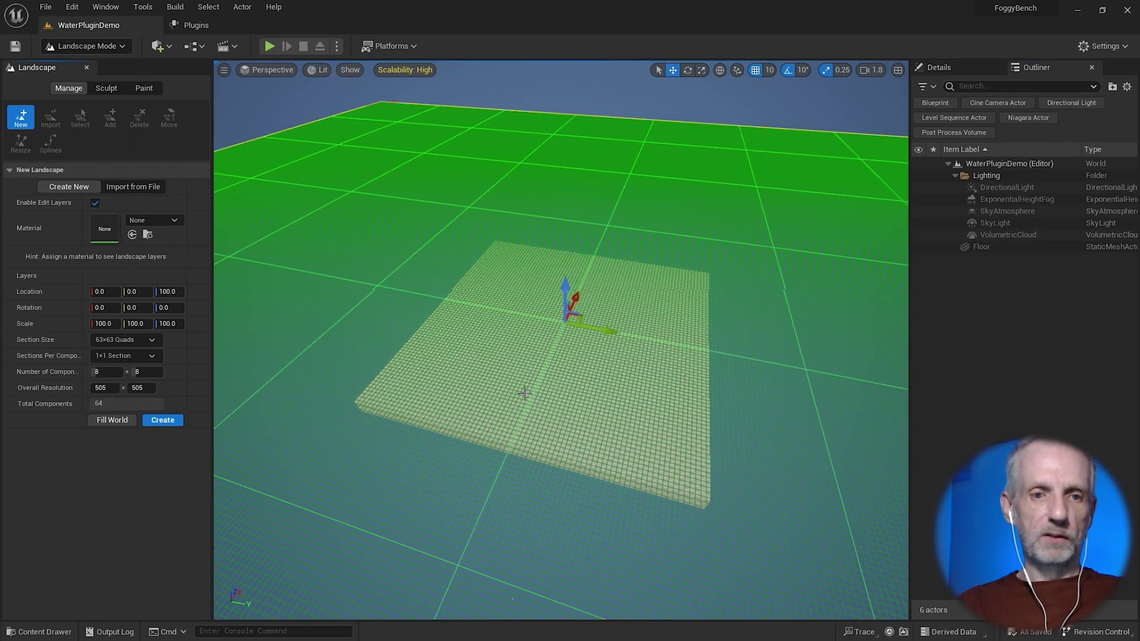
pyautogui.click(130, 339)
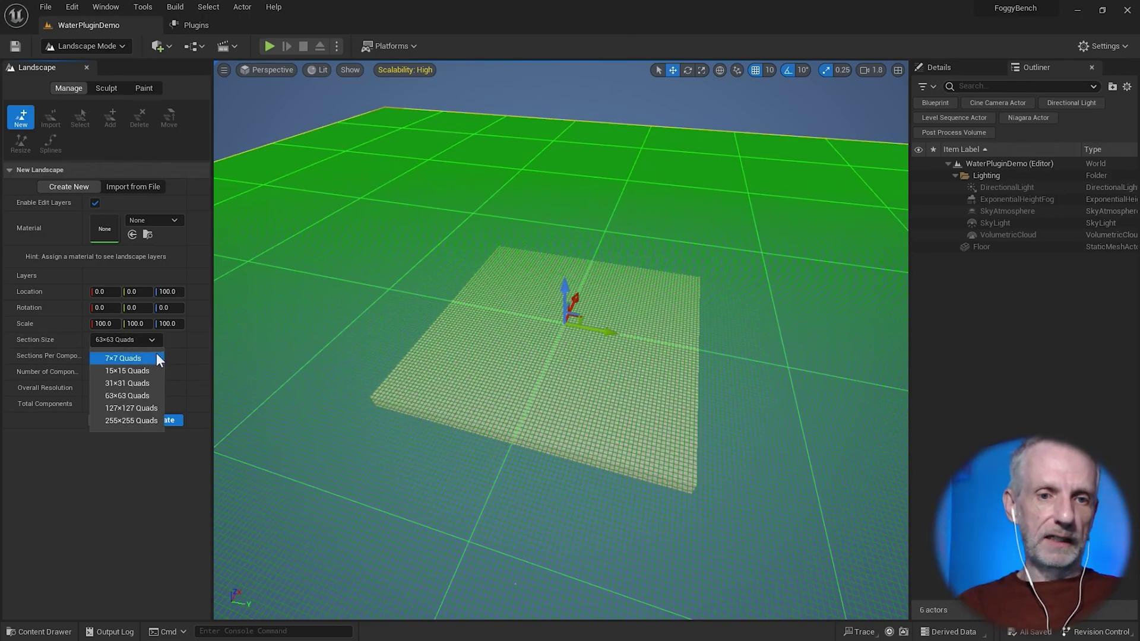
pyautogui.click(148, 382)
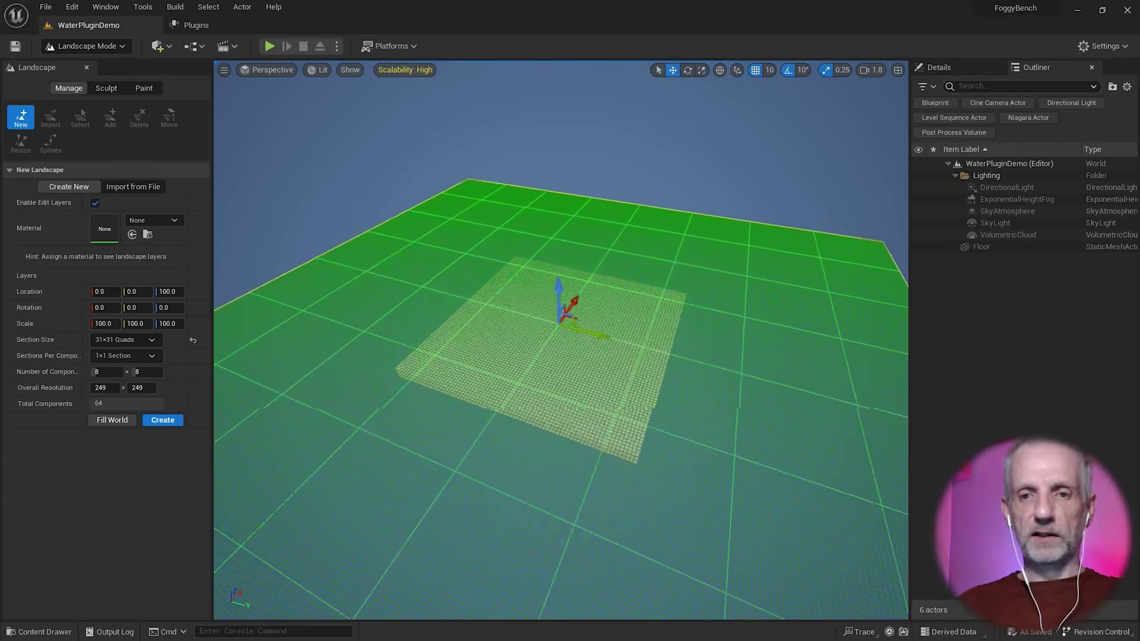
pyautogui.moveTo(378, 414)
pyautogui.mouseDown(button='right')
pyautogui.moveTo(378, 404)
pyautogui.moveTo(378, 414)
pyautogui.mouseUp(button='right')
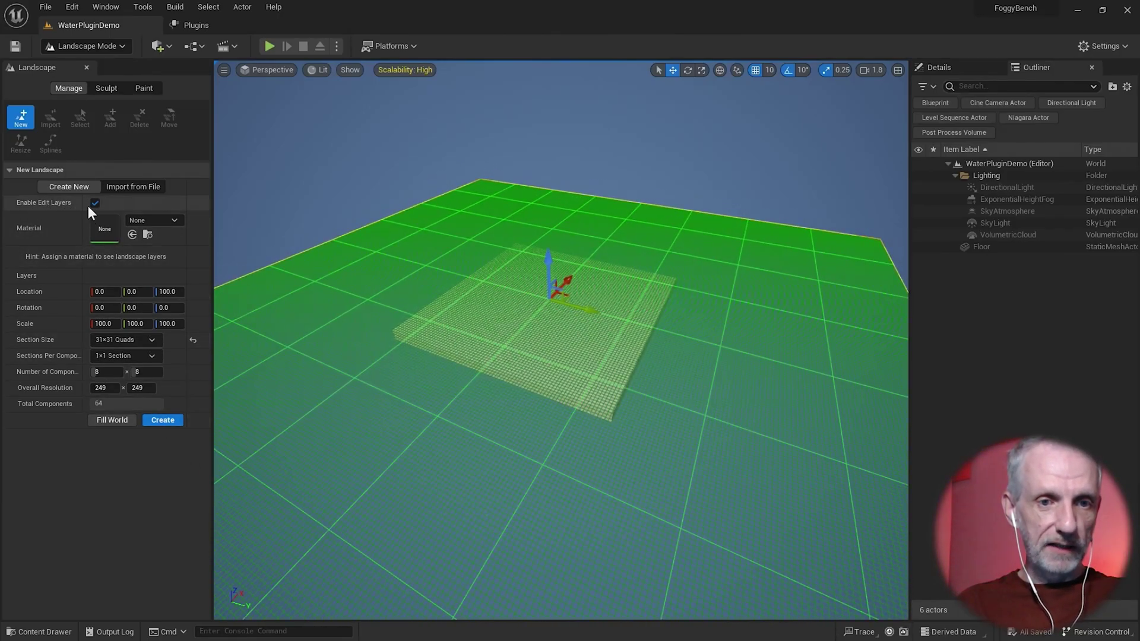
pyautogui.click(163, 420)
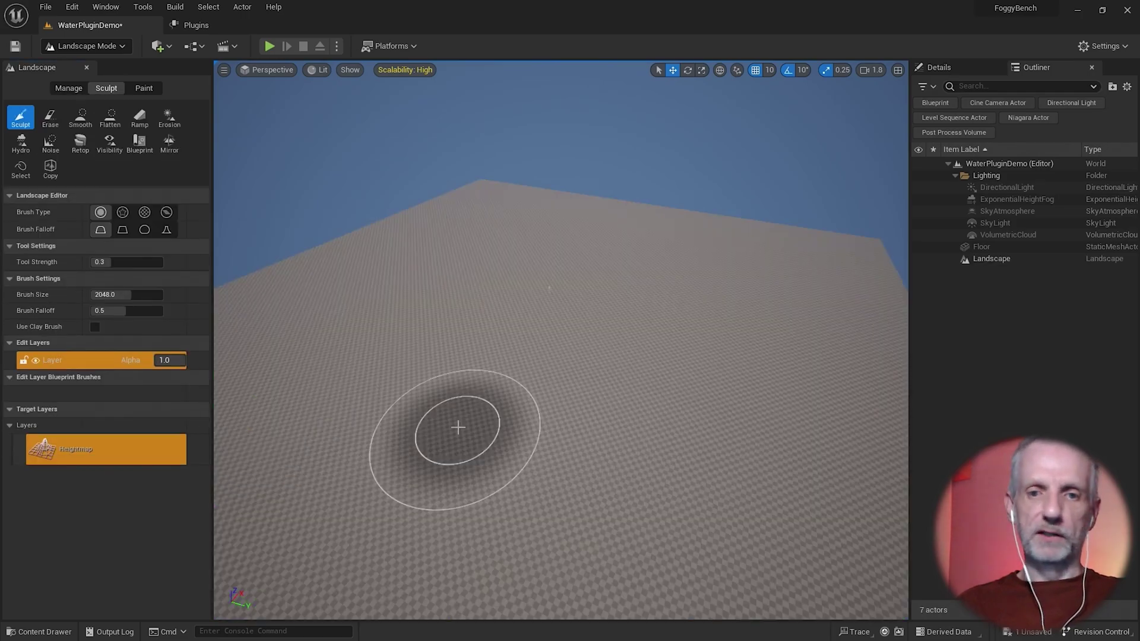
# Return to Selection mode, select the landscape and frame it in the viewport
pyautogui.moveTo(560, 340); pyautogui.dragTo(633, 285, button='right')
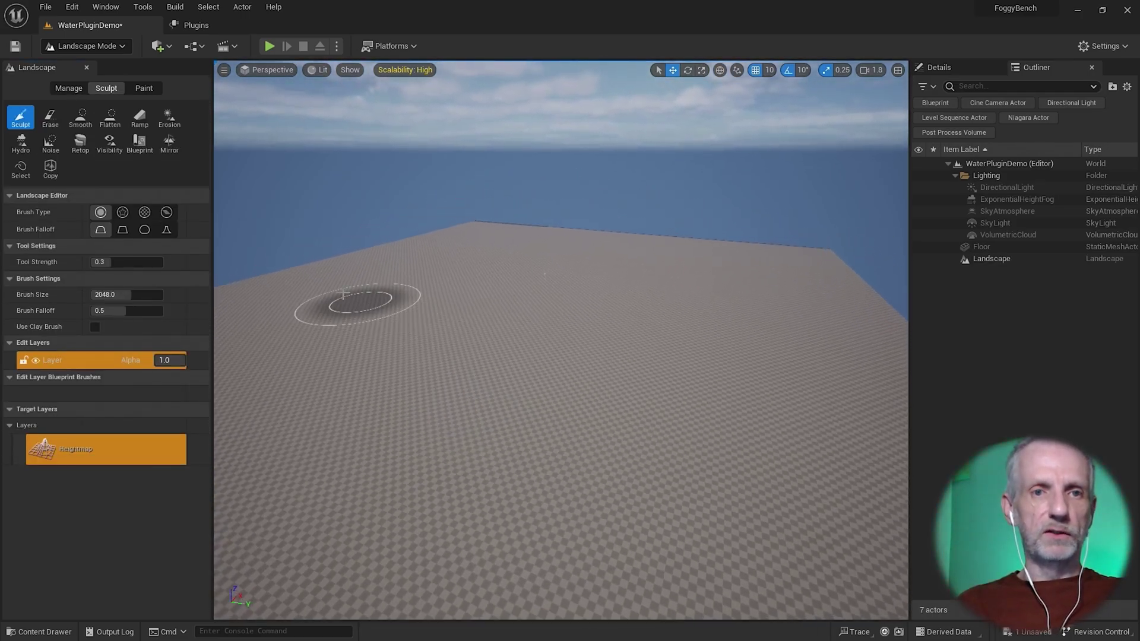
pyautogui.click(117, 44)
pyautogui.click(112, 61)
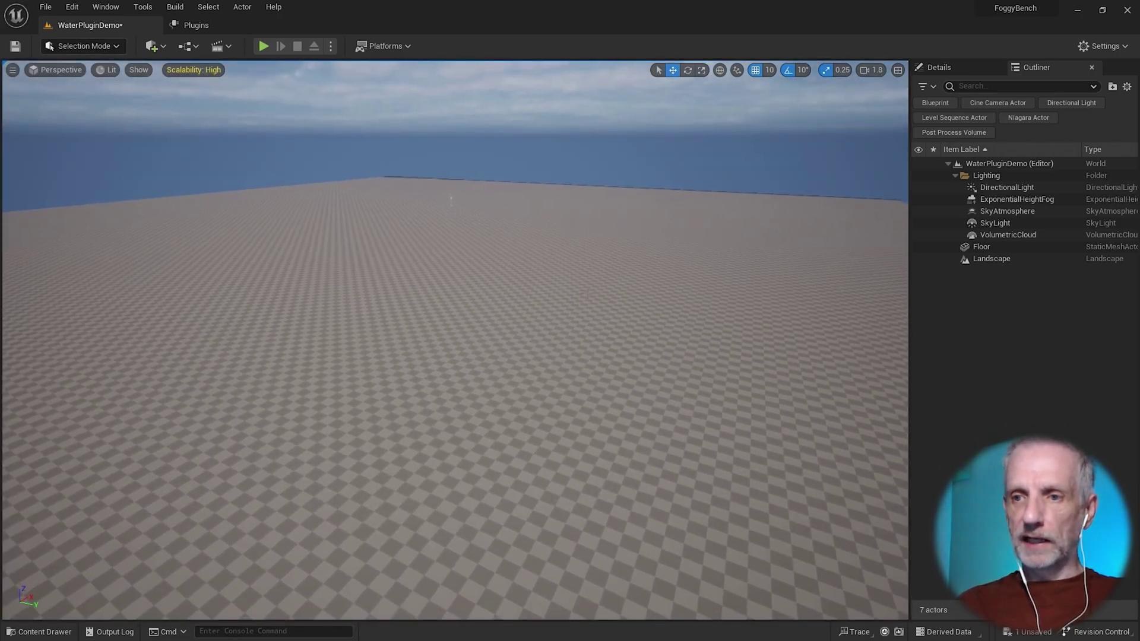
pyautogui.click(869, 268)
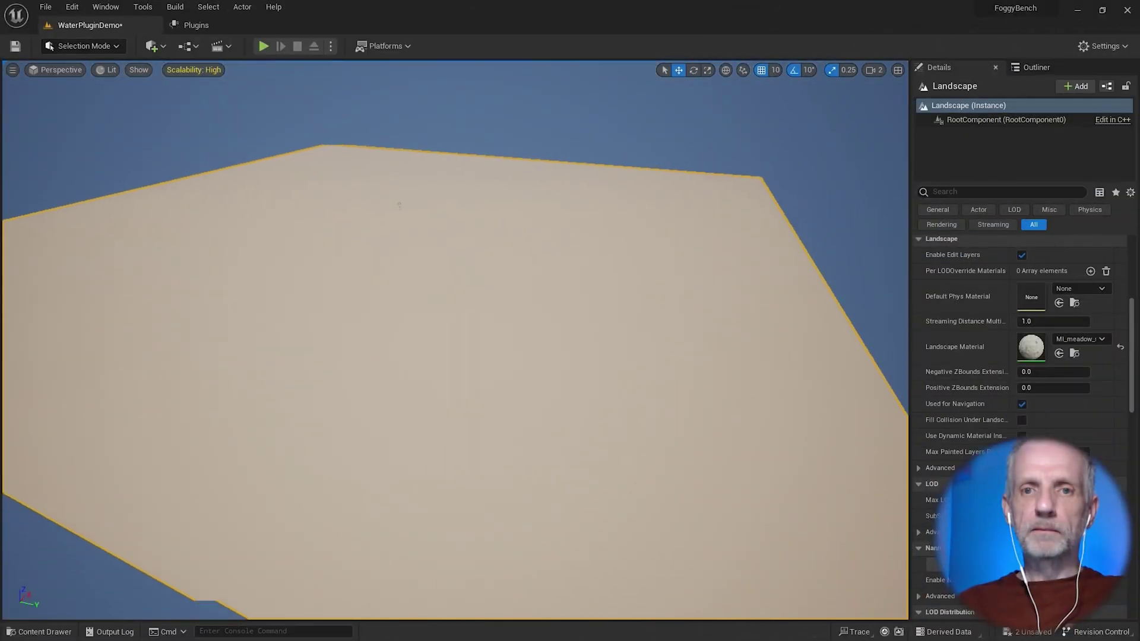
pyautogui.press('f')
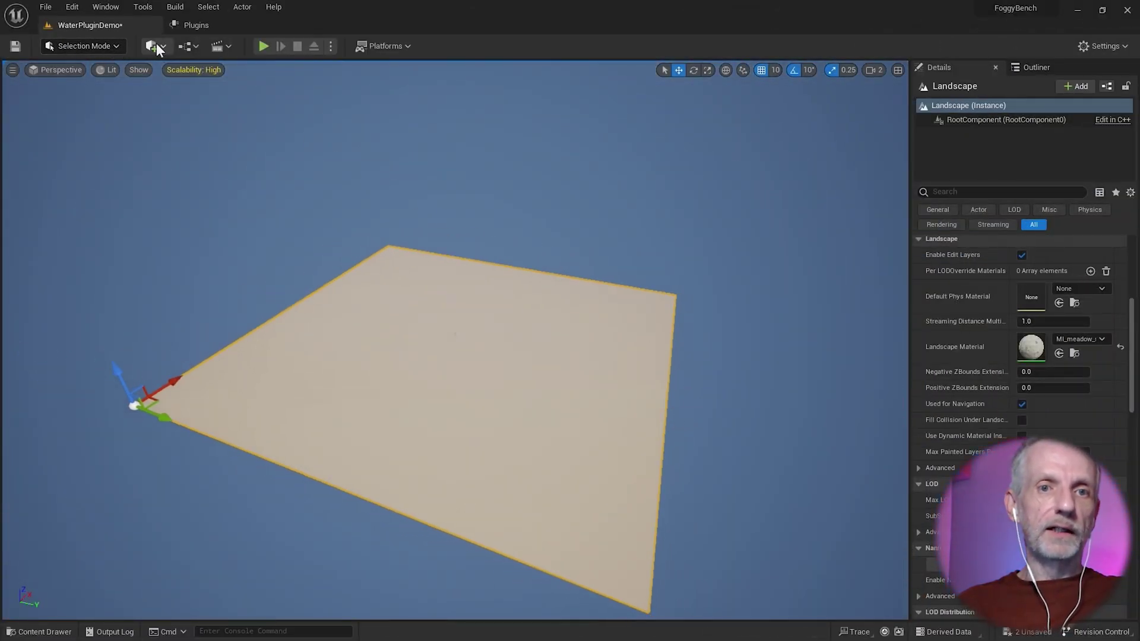
# Find the water actors among the placeable actors and place a Water Body Ocean at the middle of the landscape
pyautogui.click(155, 46)
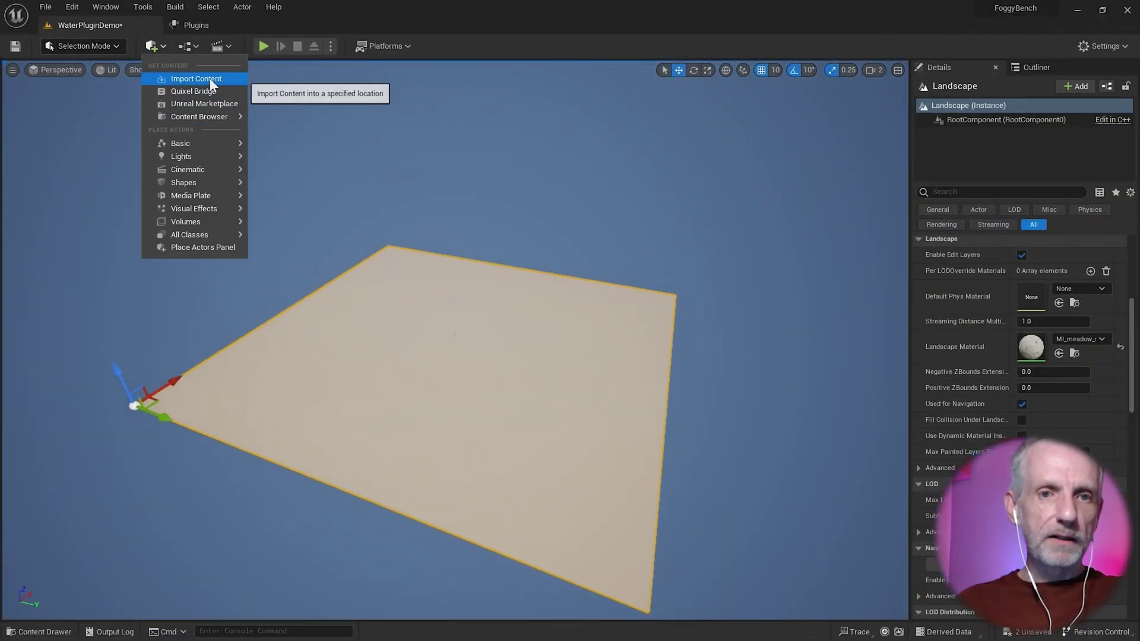
pyautogui.click(207, 247)
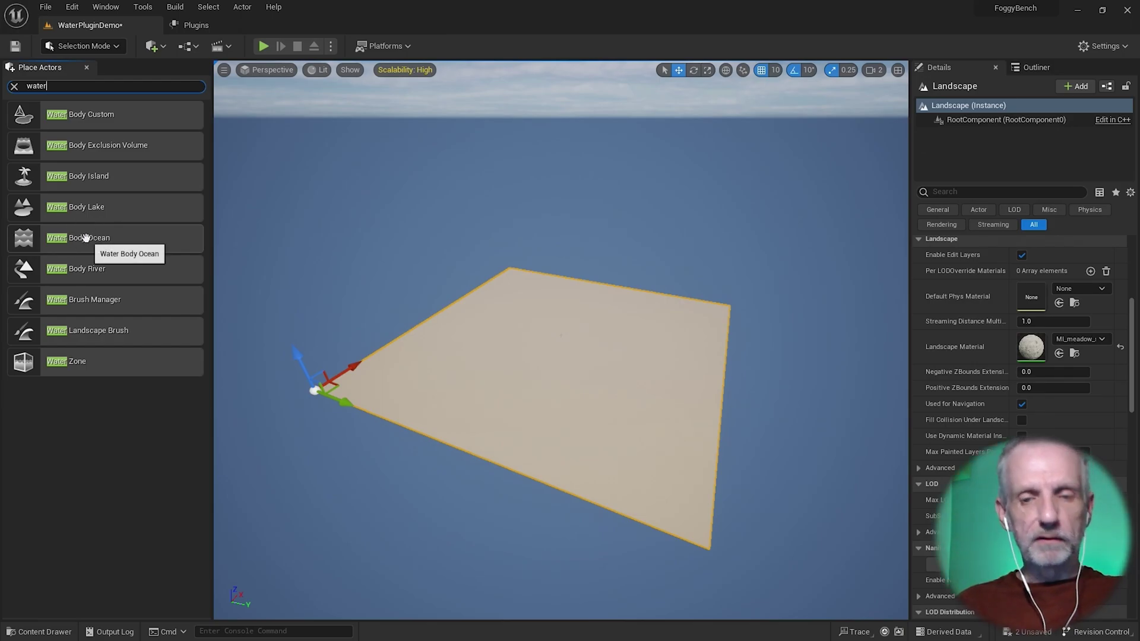
pyautogui.moveTo(86, 238); pyautogui.dragTo(299, 265)
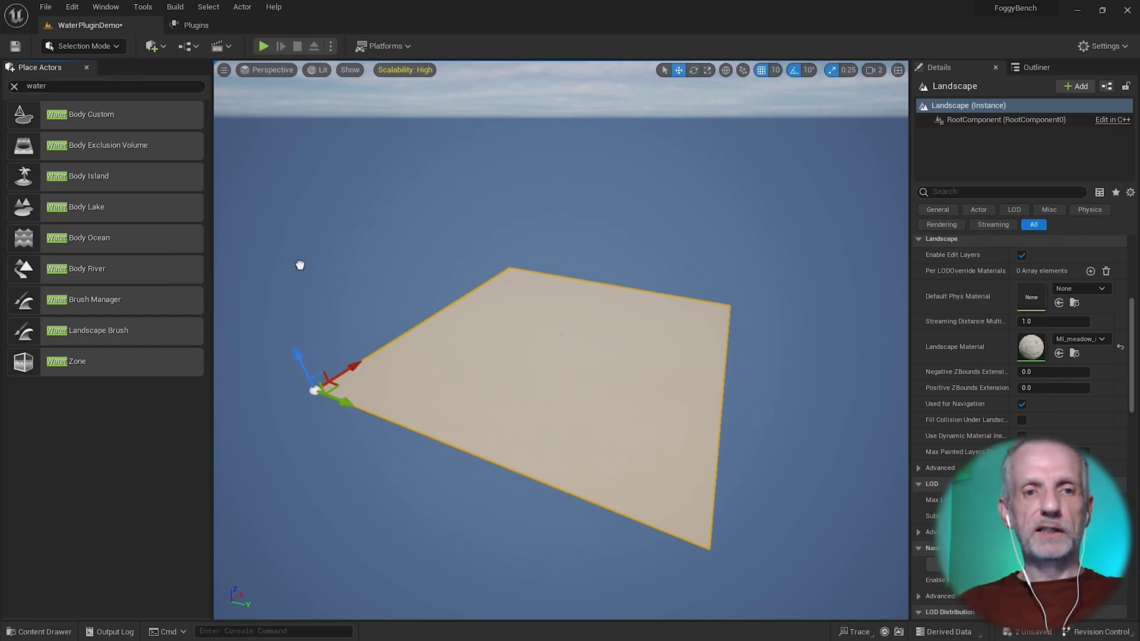
pyautogui.moveTo(559, 332); pyautogui.dragTo(582, 367)
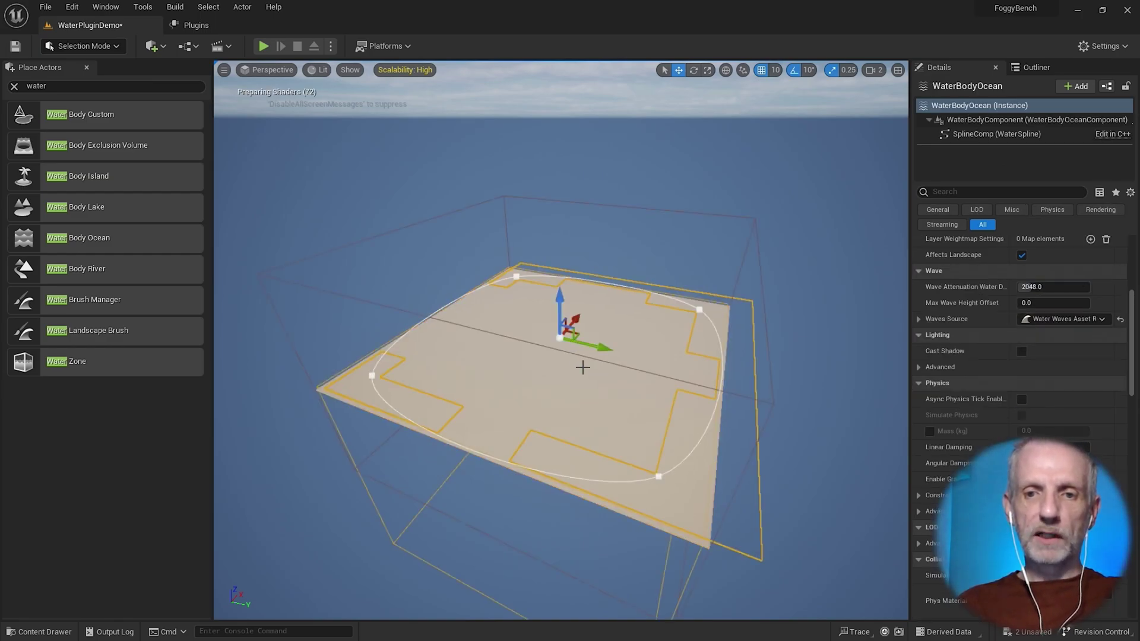
# Deselect the ocean and examine the water surface and shoreline around the landscape
pyautogui.moveTo(588, 372); pyautogui.dragTo(763, 336, button='right')
pyautogui.press('Escape')
pyautogui.moveTo(652, 317); pyautogui.dragTo(750, 404, button='right')
pyautogui.scroll(-2, 675, 333)
pyautogui.scroll(-1, 677, 343)
pyautogui.scroll(-3, 745, 371)
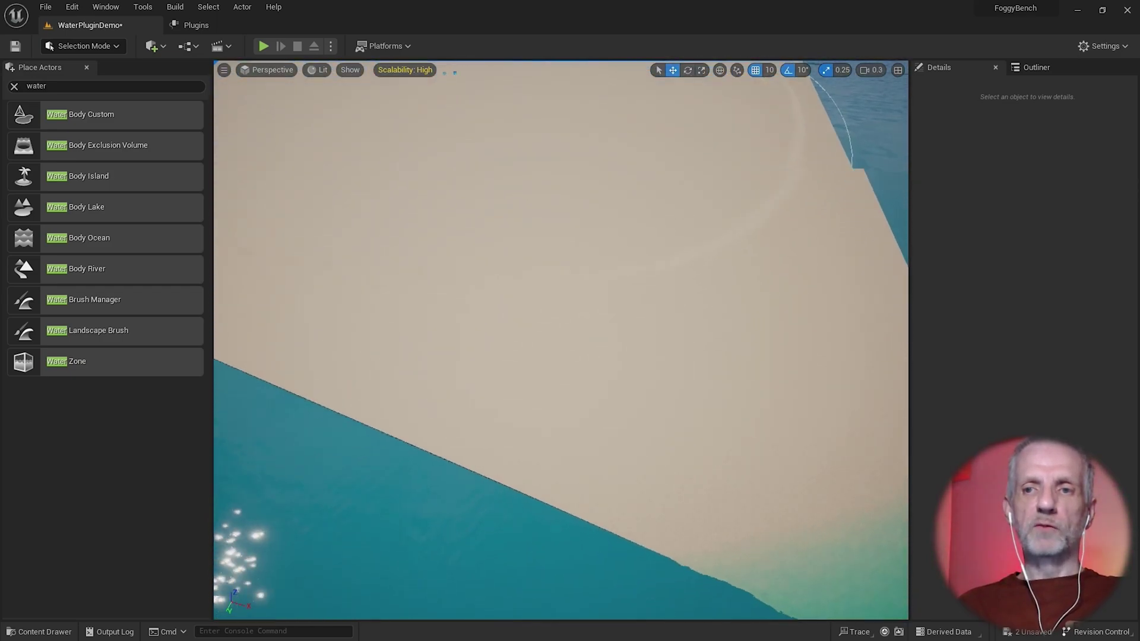
pyautogui.moveTo(688, 367); pyautogui.dragTo(672, 295, button='right')
pyautogui.scroll(1, 671, 295)
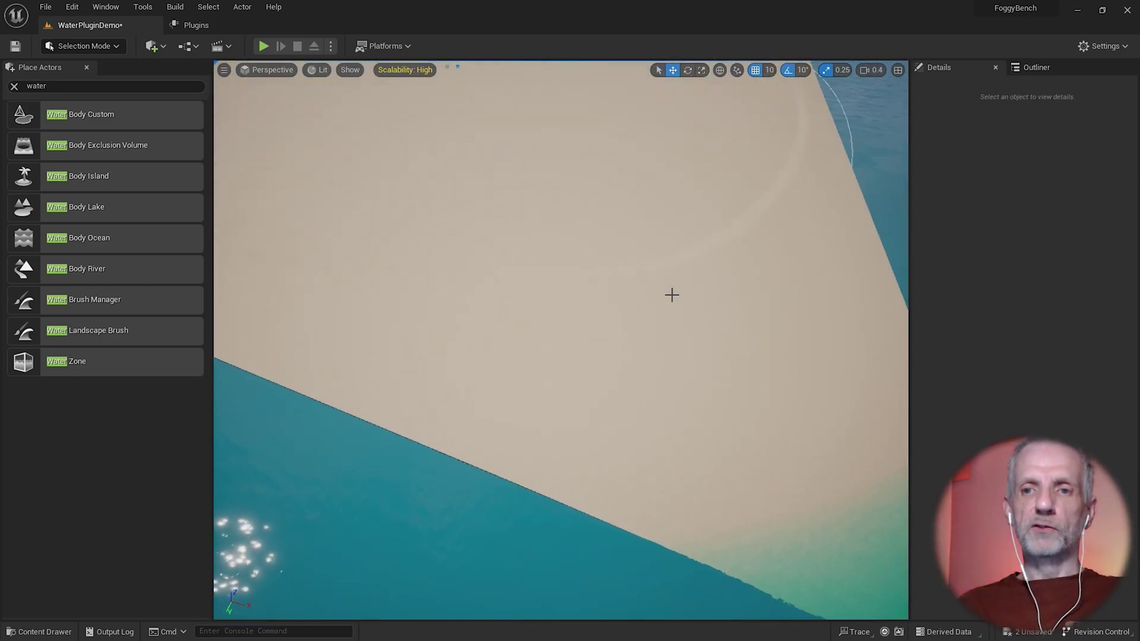
# Select the ocean body and move its spline point nearest the landscape's front corner inward across the landscape
pyautogui.click(850, 155)
pyautogui.press('f')
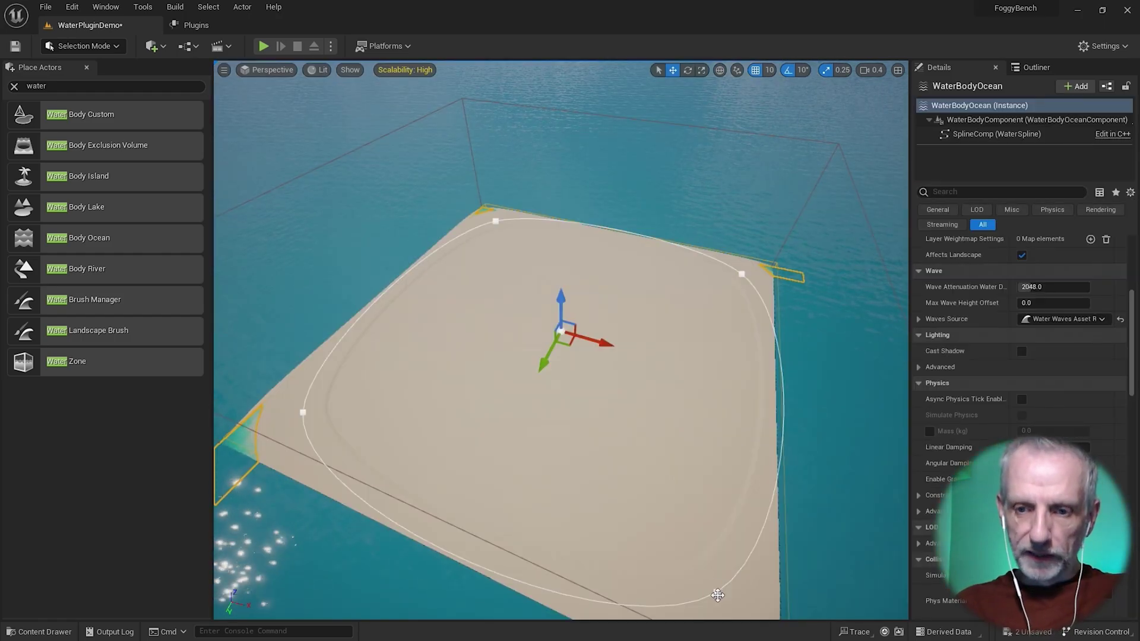
pyautogui.click(657, 70)
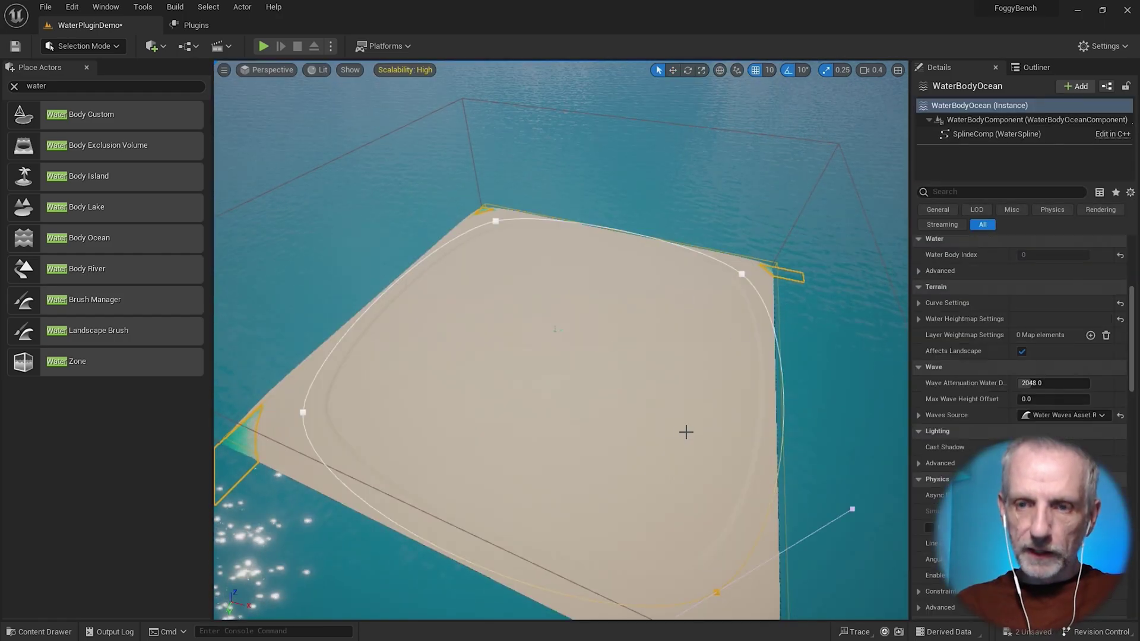
pyautogui.click(673, 69)
pyautogui.moveTo(721, 522); pyautogui.dragTo(696, 536, button='right')
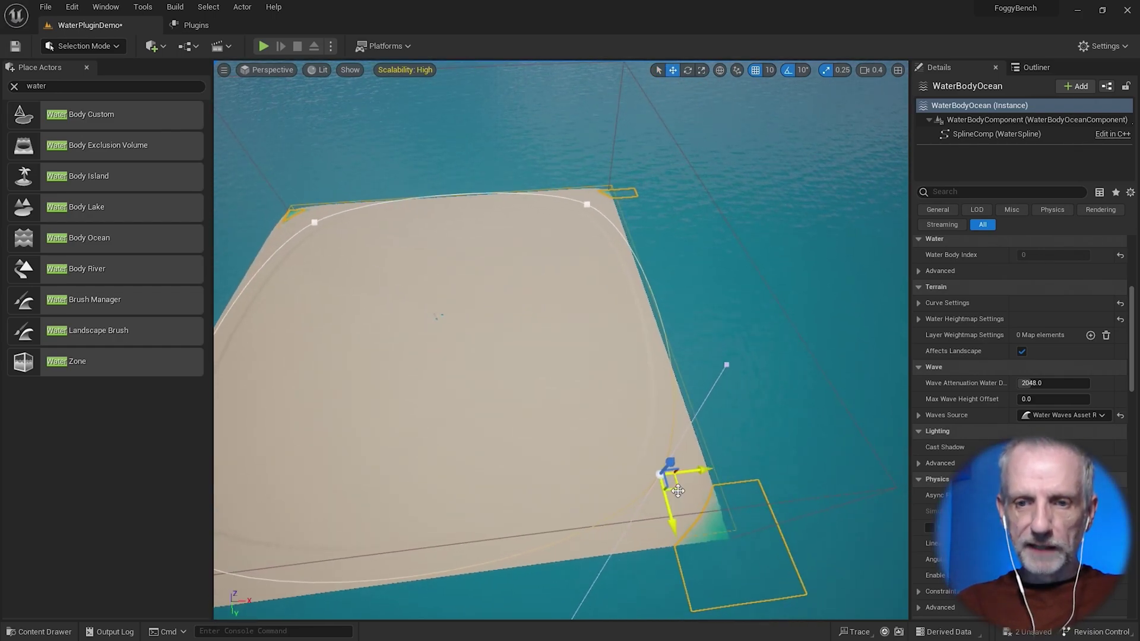
pyautogui.moveTo(678, 491); pyautogui.dragTo(544, 393)
# Examine the reshaped shoreline and shallow water near the moved spline point up close
pyautogui.moveTo(449, 322); pyautogui.dragTo(475, 232, button='right')
pyautogui.scroll(5, 380, 268)
pyautogui.press('w')
pyautogui.scroll(8, 351, 338)
pyautogui.press('d')
pyautogui.scroll(-1, 440, 268)
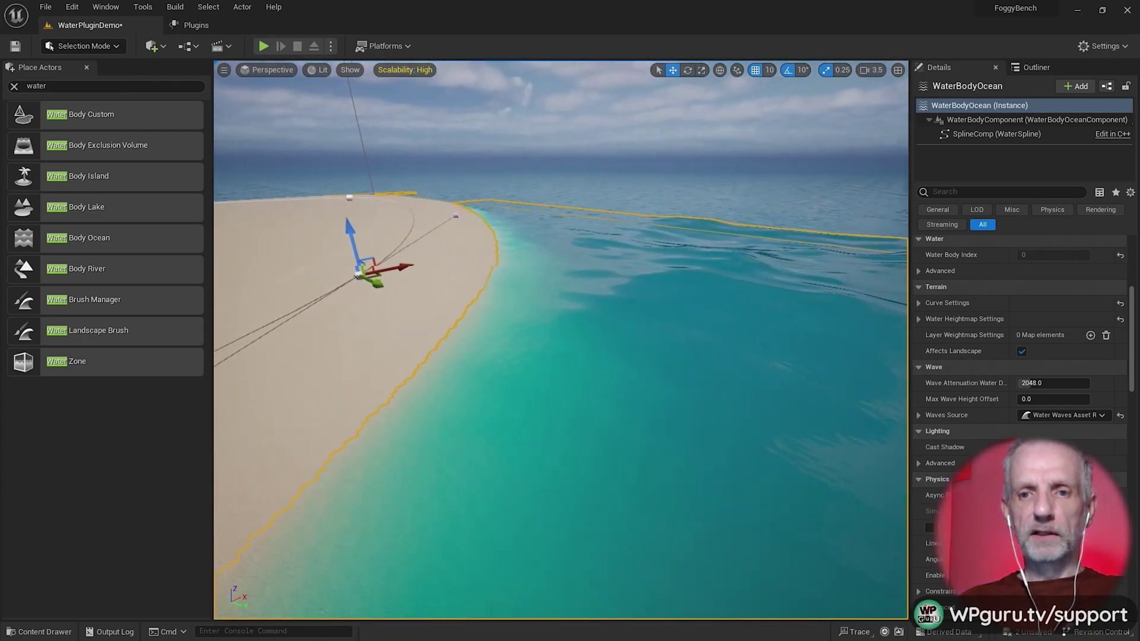
# Deselect the ocean and examine the shoreline, waves and shallow water from a low viewpoint at a slower camera speed
pyautogui.moveTo(383, 252); pyautogui.dragTo(379, 255, button='right')
pyautogui.press('Escape')
pyautogui.moveTo(499, 196); pyautogui.dragTo(502, 199, button='right')
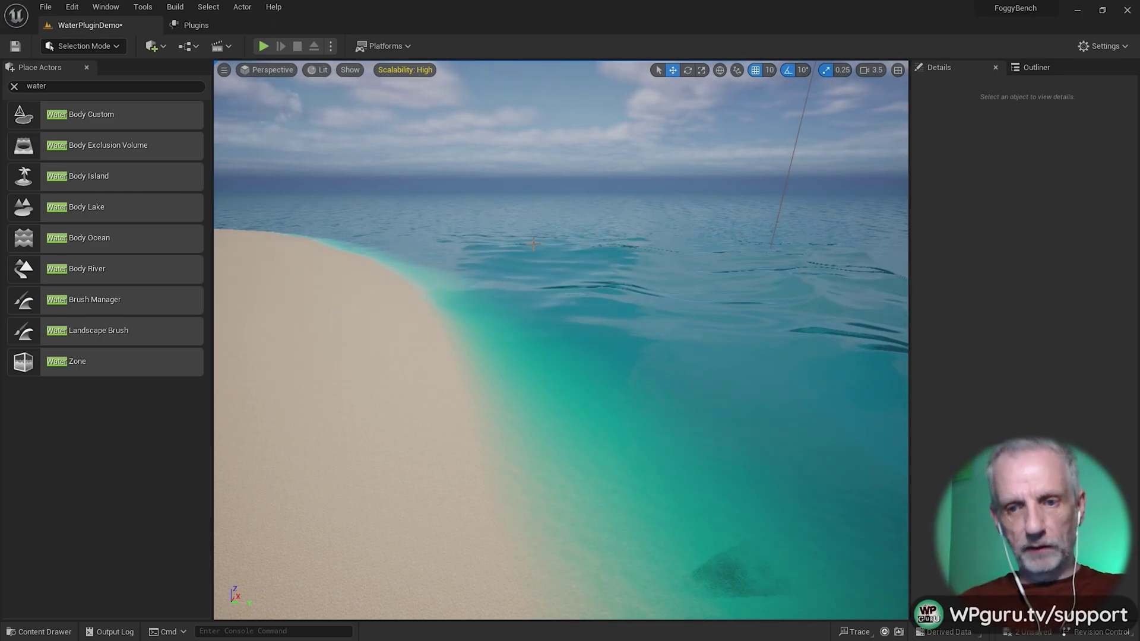
pyautogui.press('w')
pyautogui.moveTo(522, 273); pyautogui.dragTo(540, 243, button='right')
pyautogui.scroll(-1, 521, 273)
pyautogui.press('s')
pyautogui.scroll(-5, 522, 273)
pyautogui.press('w')
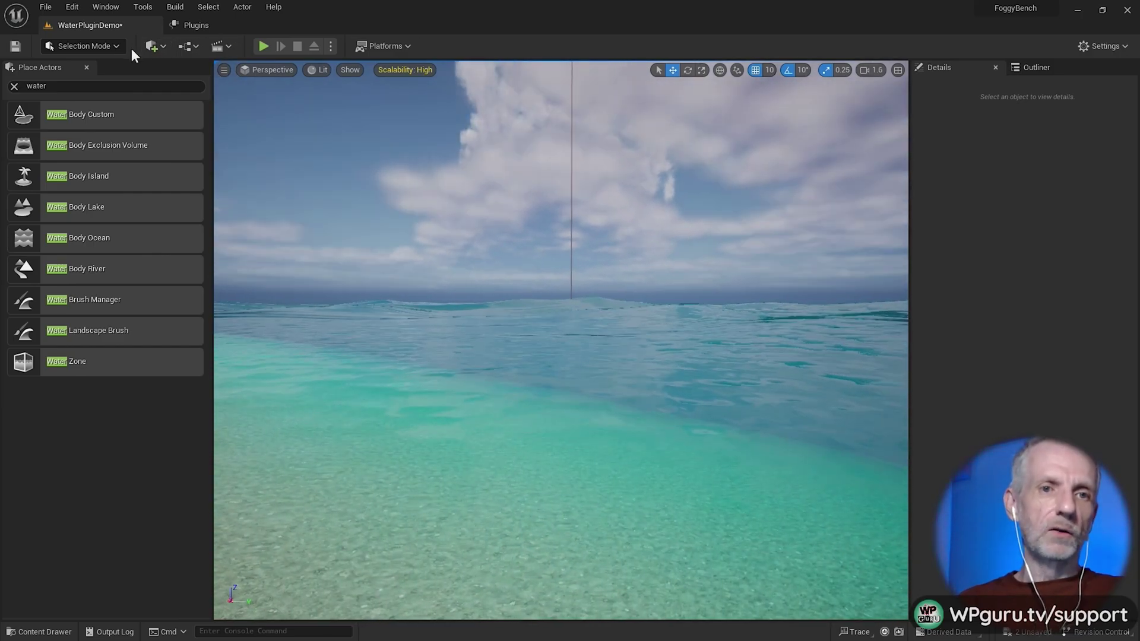
# Darken the viewport slightly by adjusting its EV100 exposure value
pyautogui.click(319, 69)
pyautogui.click(415, 374)
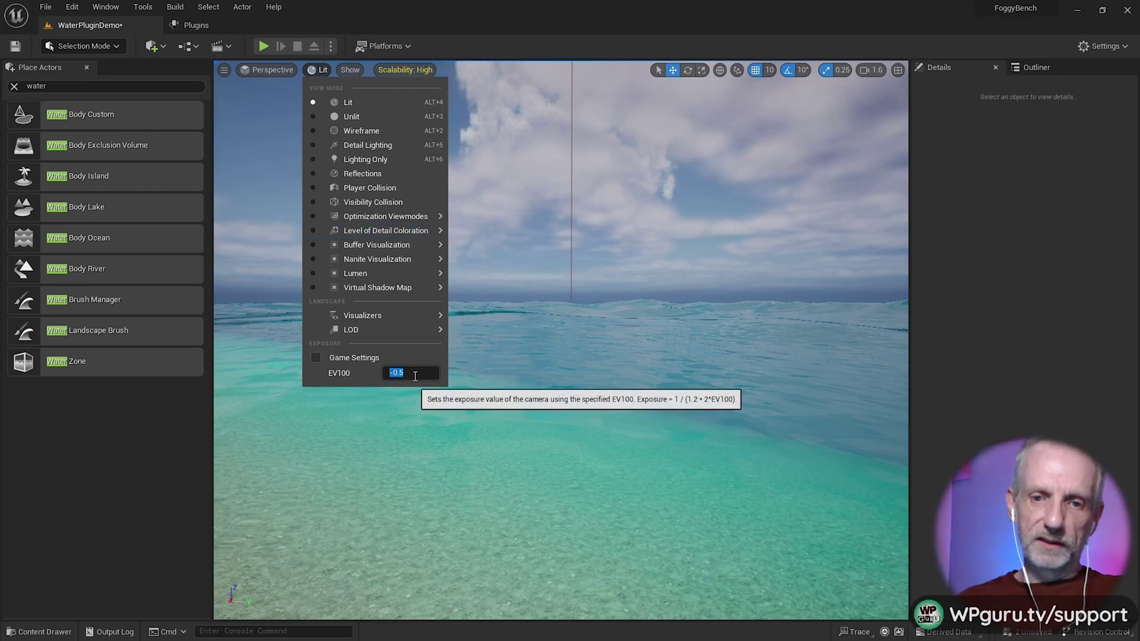
pyautogui.press('Return')
pyautogui.click(524, 37)
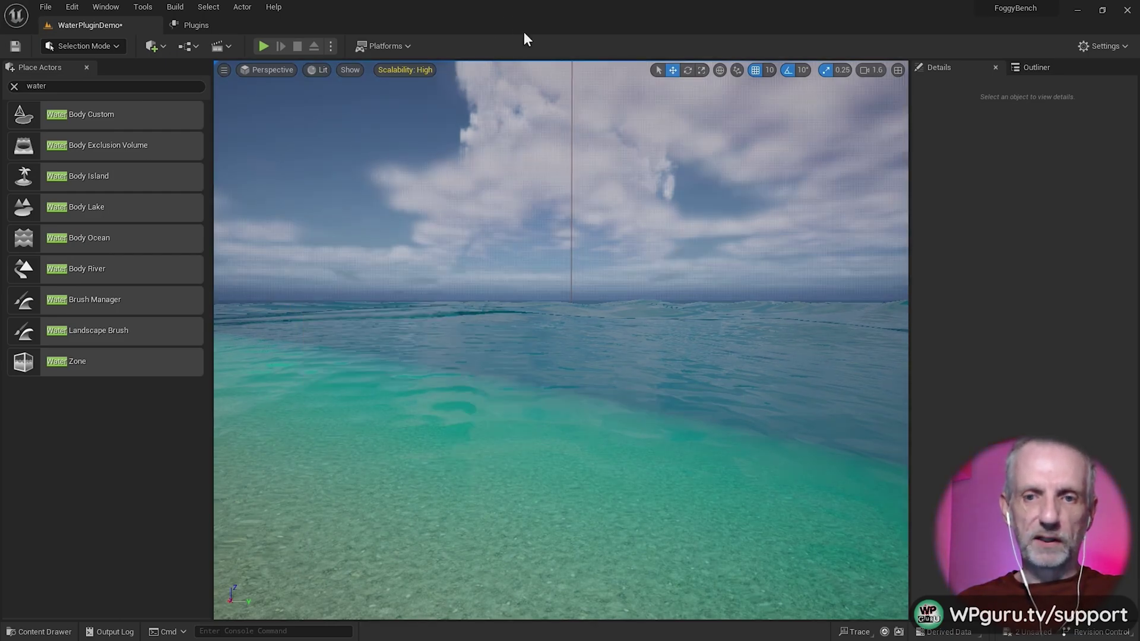
# Place a Water Body Lake on the landscape, inland from the ocean shoreline
pyautogui.moveTo(560, 340); pyautogui.dragTo(581, 354, button='right')
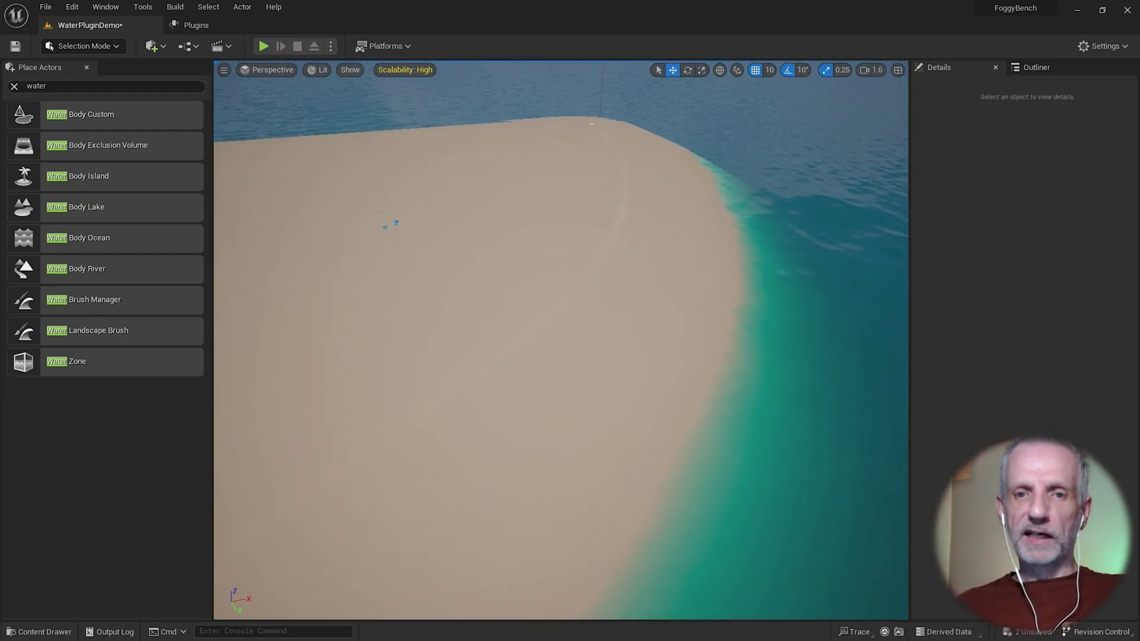
pyautogui.moveTo(463, 208); pyautogui.dragTo(418, 196, button='right')
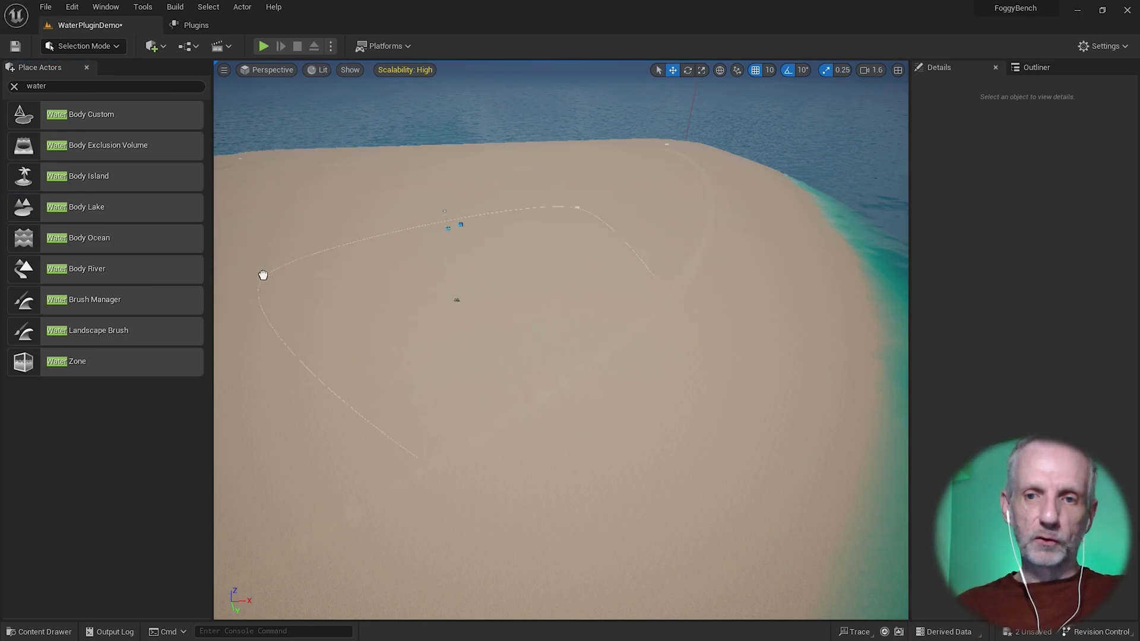
pyautogui.click(245, 227)
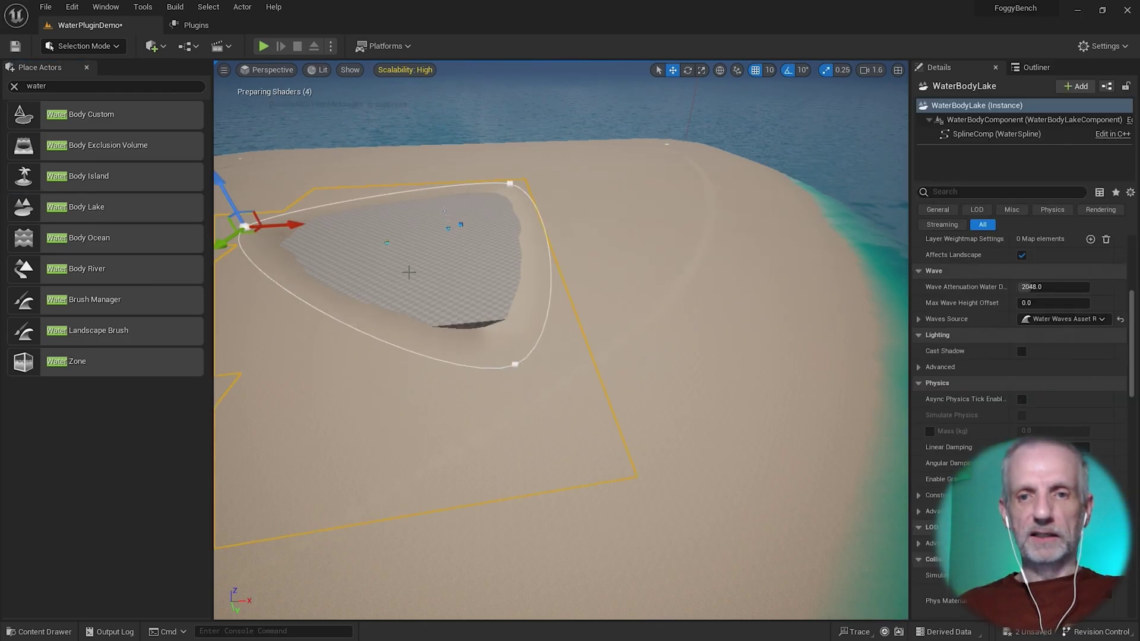
# Find the leftover Floor mesh among the level's actors and delete it from the lake area
pyautogui.moveTo(511, 297); pyautogui.dragTo(466, 233, button='right')
pyautogui.press('w')
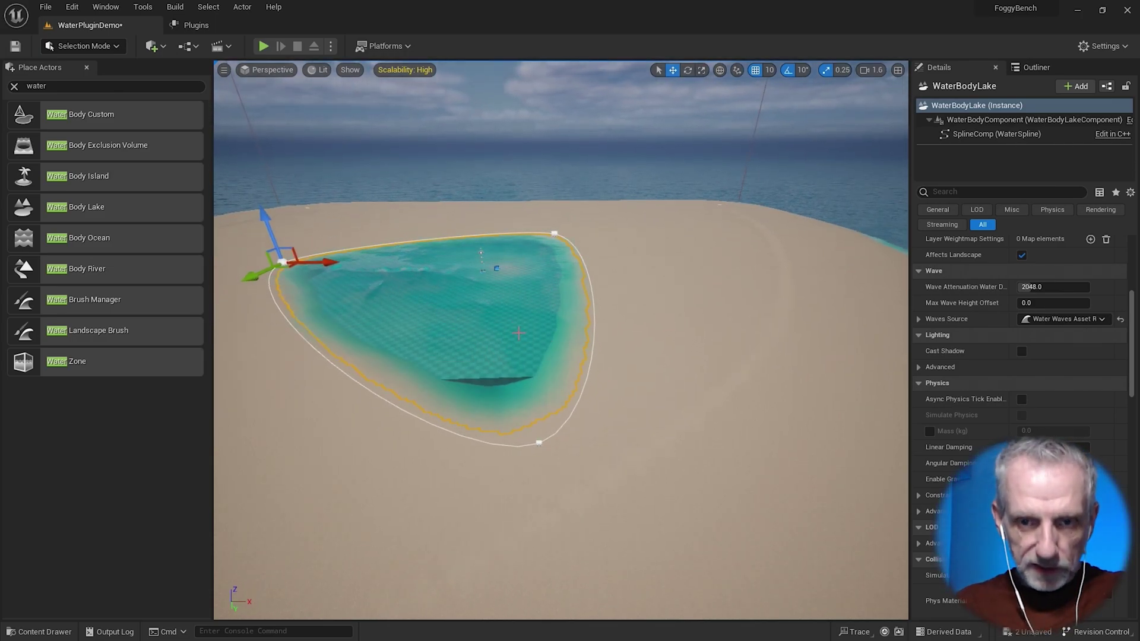
pyautogui.click(1036, 67)
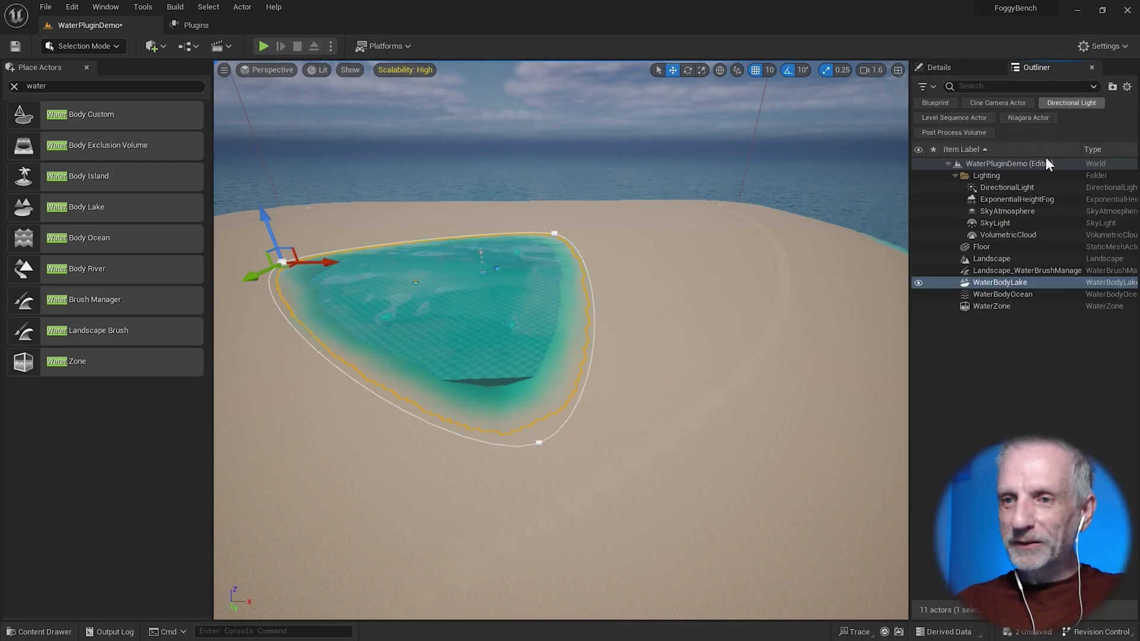
pyautogui.click(1011, 238)
pyautogui.click(1002, 249)
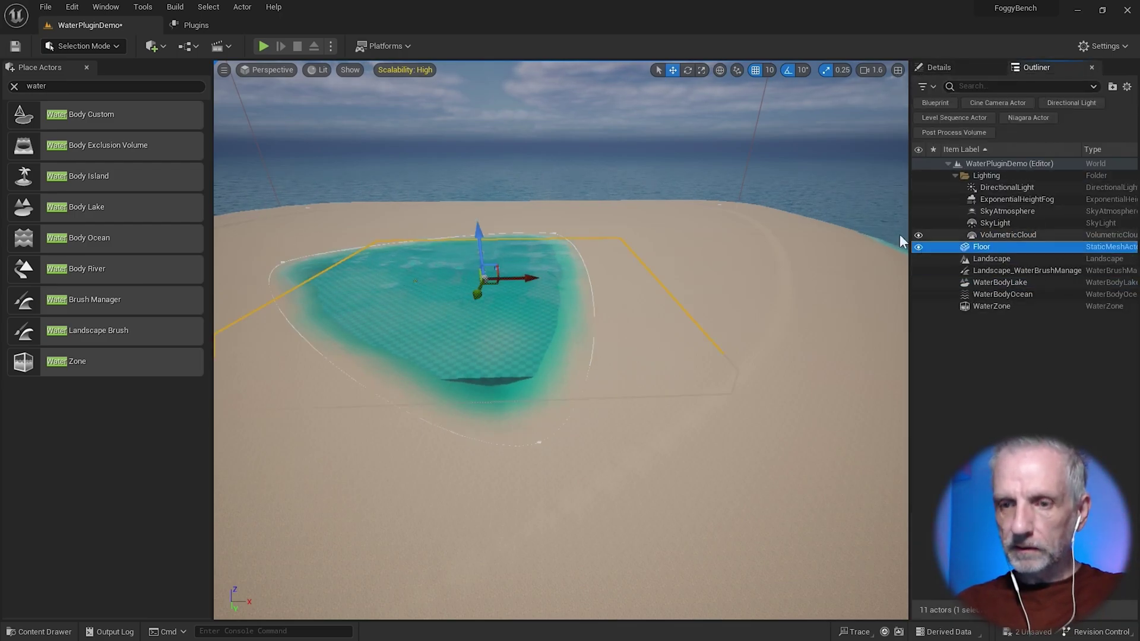
pyautogui.press('Delete')
# Place a Water Body River starting at the lake's edge and running across the sand towards the ocean
pyautogui.moveTo(715, 239); pyautogui.dragTo(790, 287, button='right')
pyautogui.press('w')
pyautogui.moveTo(653, 253); pyautogui.dragTo(609, 235, button='right')
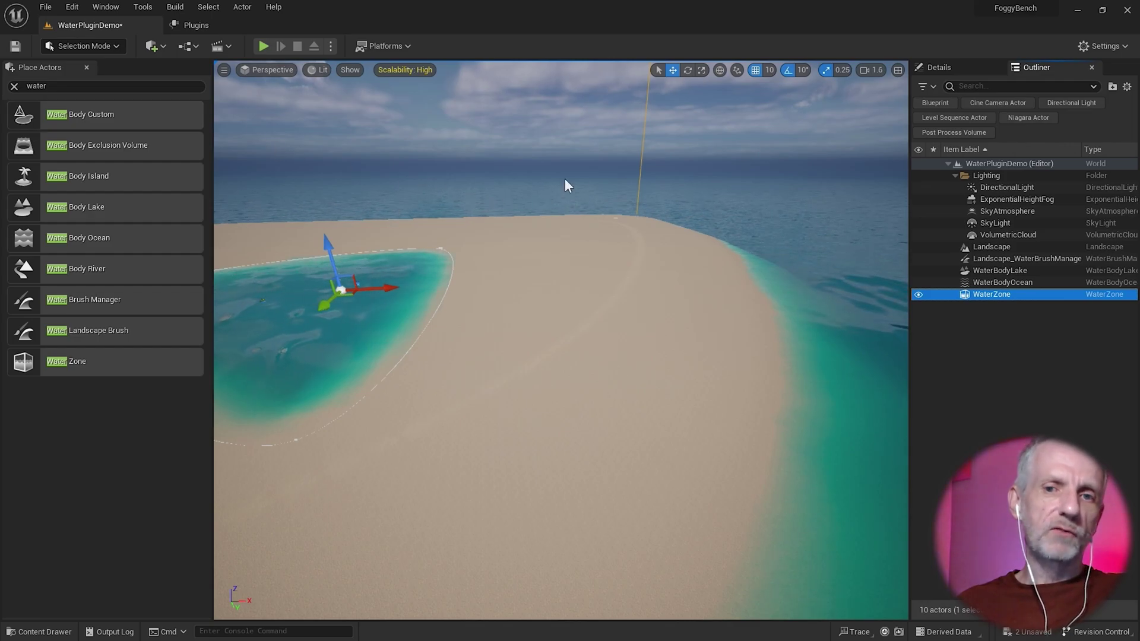
pyautogui.moveTo(663, 301); pyautogui.dragTo(683, 300, button='right')
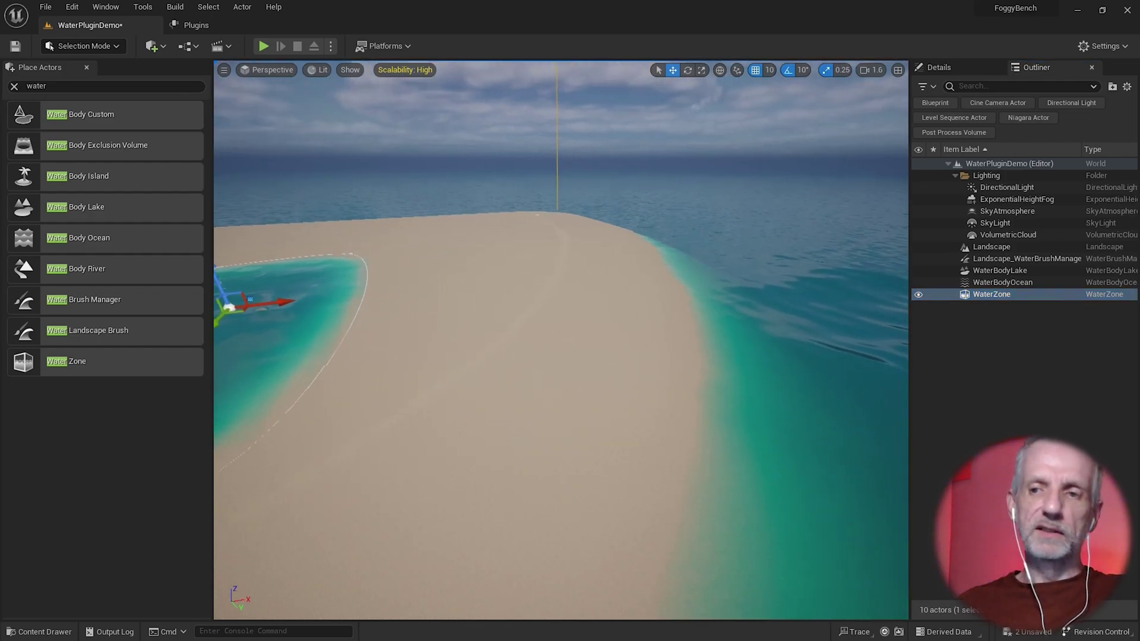
pyautogui.moveTo(608, 281); pyautogui.dragTo(539, 274, button='right')
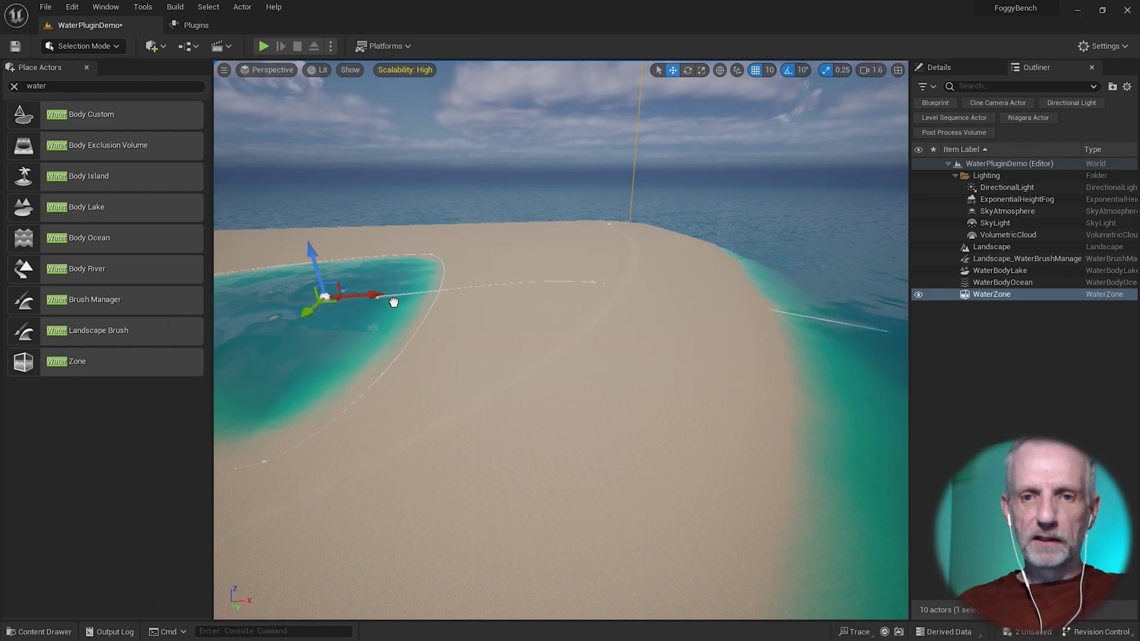
pyautogui.moveTo(393, 302); pyautogui.dragTo(380, 299)
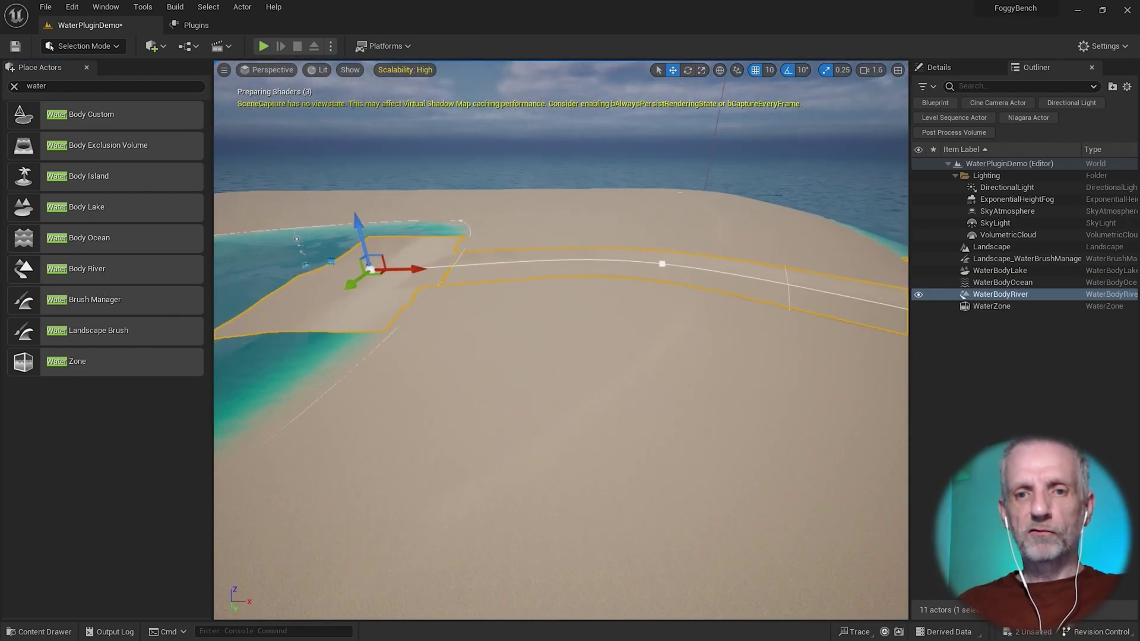
# Raise the river slightly along the vertical axis where it starts in the lake
pyautogui.moveTo(561, 340)
pyautogui.mouseDown(button='right')
pyautogui.moveTo(525, 381)
pyautogui.moveTo(529, 363)
pyautogui.moveTo(487, 376)
pyautogui.moveTo(594, 340)
pyautogui.moveTo(653, 340)
pyautogui.moveTo(512, 347)
pyautogui.moveTo(562, 338)
pyautogui.mouseUp(button='right')
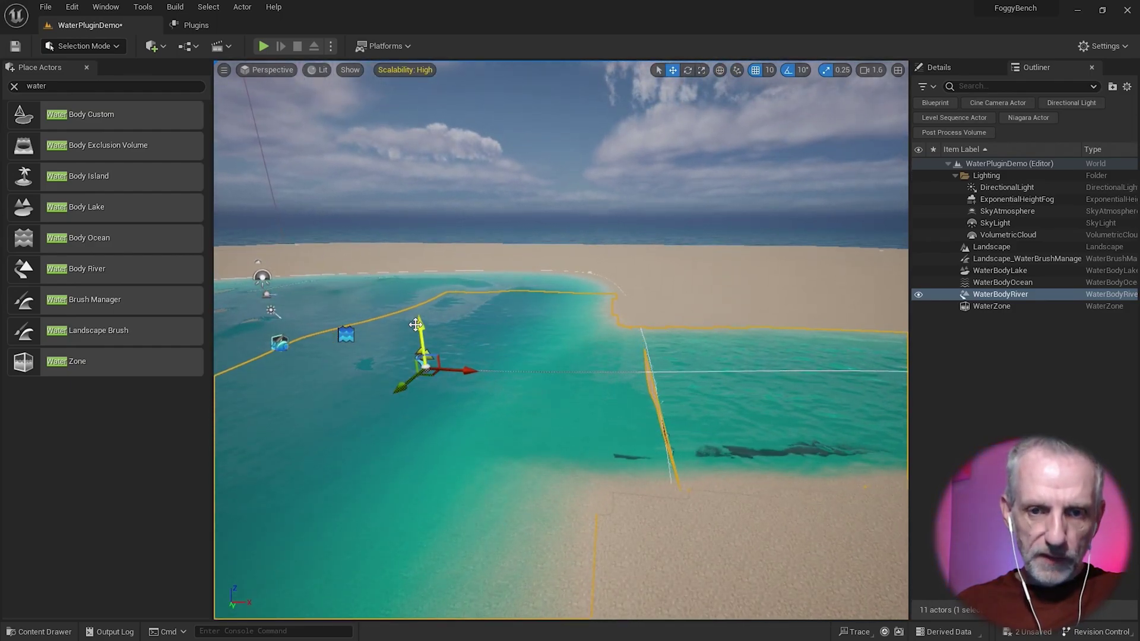
pyautogui.moveTo(415, 325)
pyautogui.mouseDown()
pyautogui.moveTo(423, 347)
pyautogui.moveTo(429, 321)
pyautogui.mouseUp()
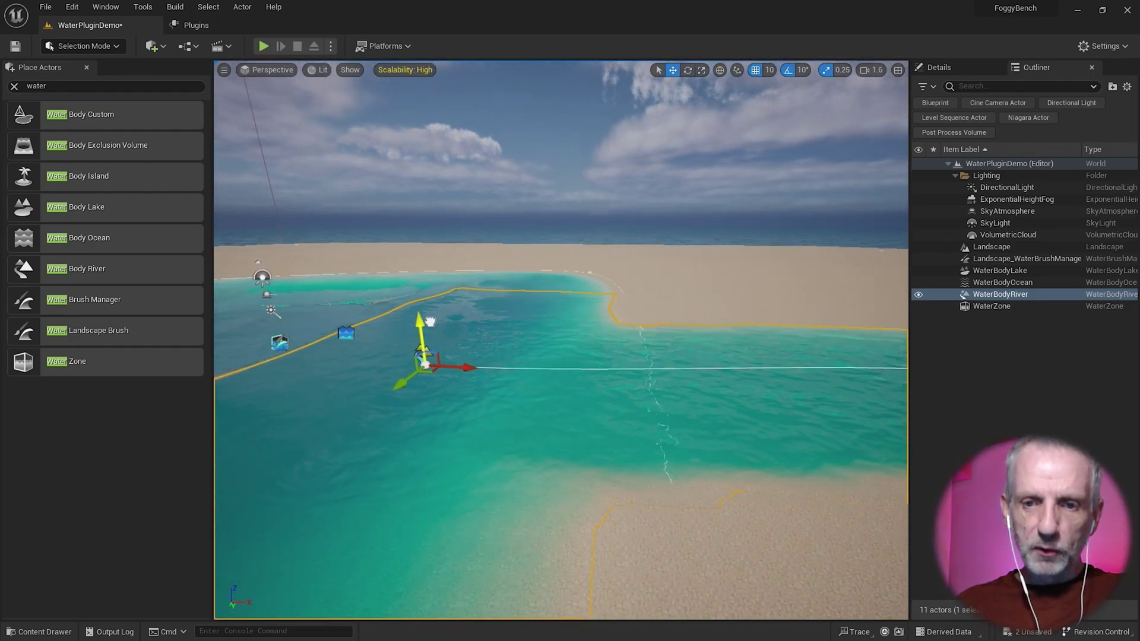
pyautogui.moveTo(430, 321); pyautogui.dragTo(429, 321, button='right')
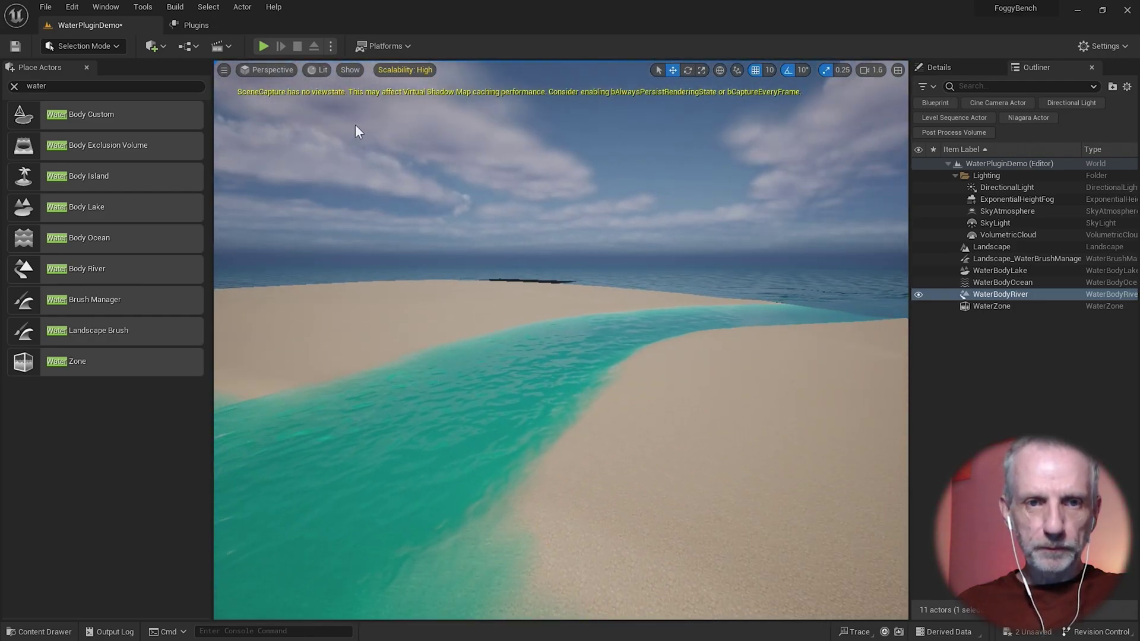
# Close the list of placeable actors and examine the river mouth and the island with its lake from above
pyautogui.click(87, 67)
pyautogui.moveTo(245, 226); pyautogui.dragTo(256, 239, button='right')
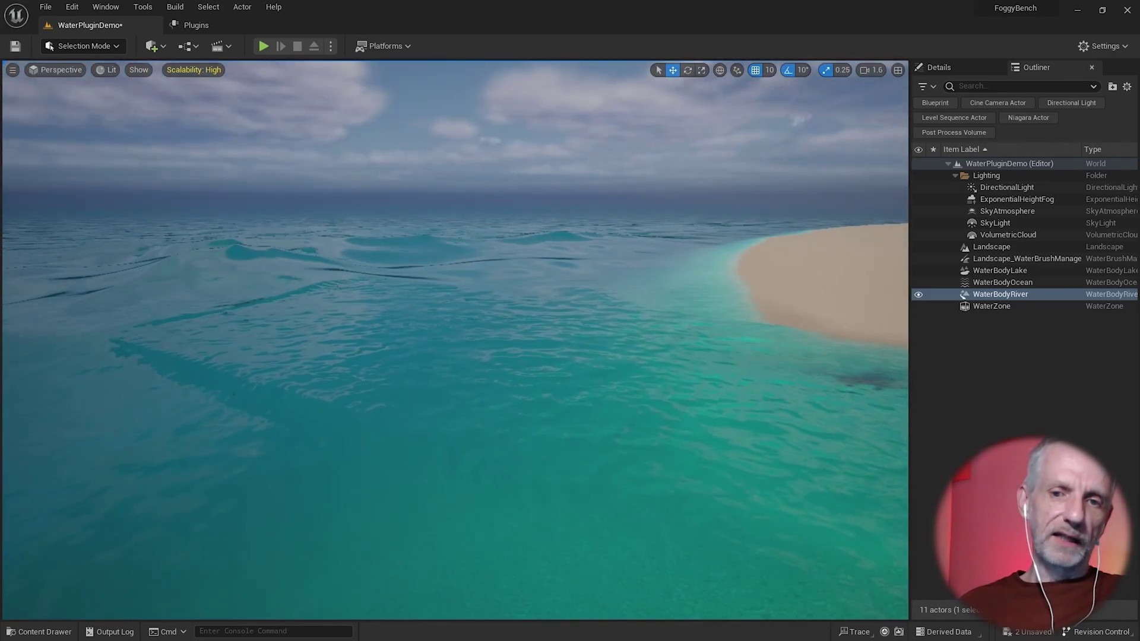
pyautogui.moveTo(257, 239); pyautogui.dragTo(257, 239, button='right')
pyautogui.moveTo(137, 117); pyautogui.dragTo(137, 117, button='right')
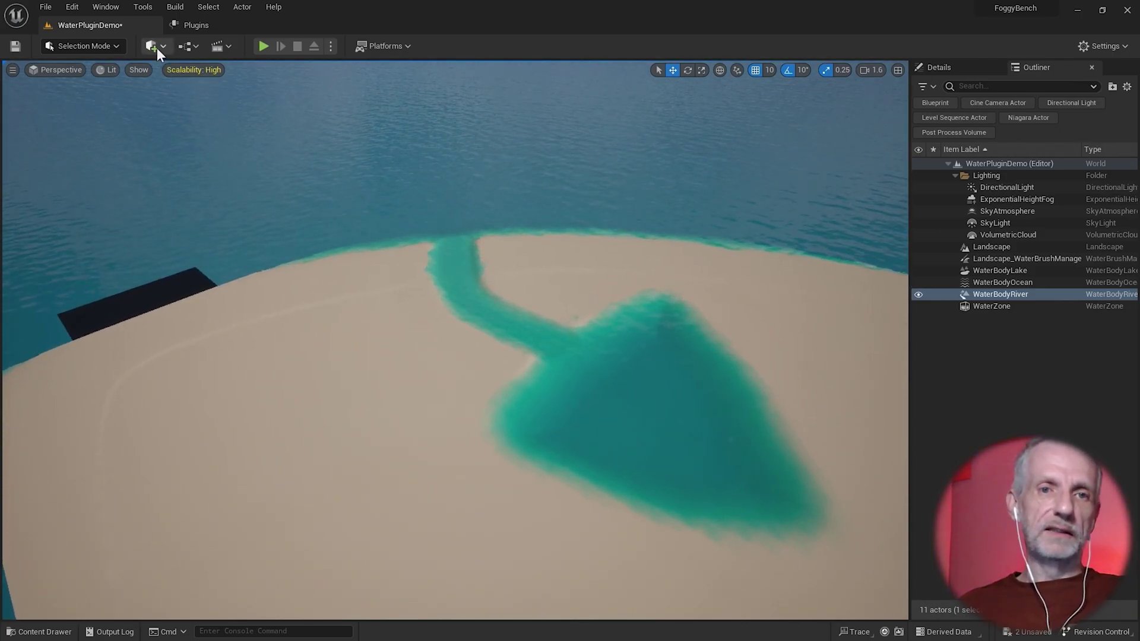
# Add a second Water Body River on the sand beside the lake, running out to the ocean
pyautogui.click(155, 46)
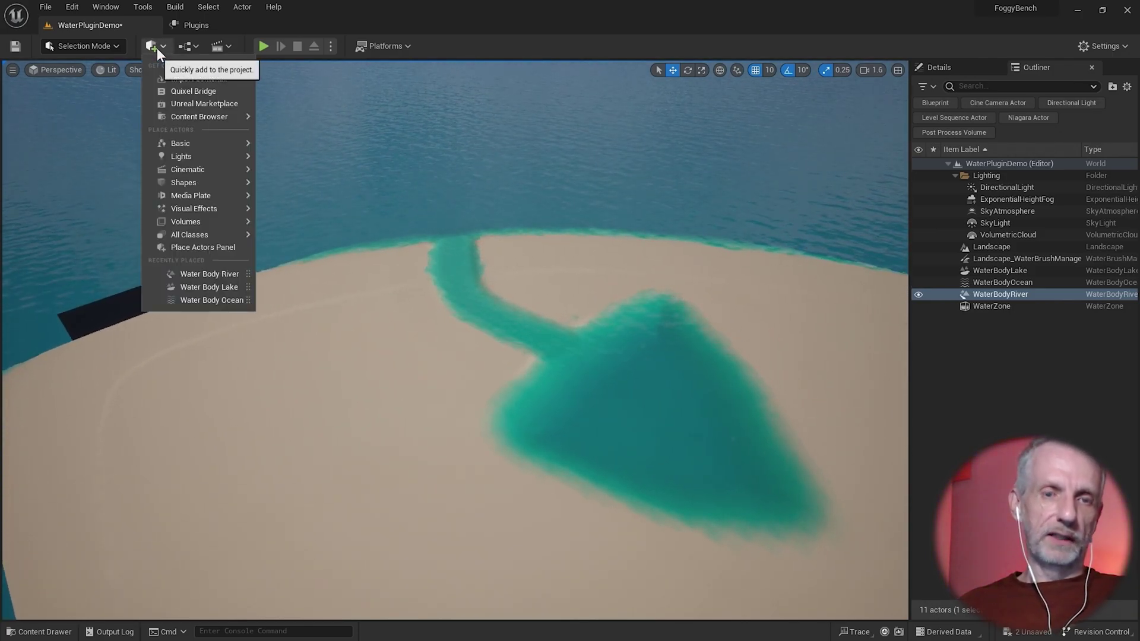
pyautogui.write('ri')
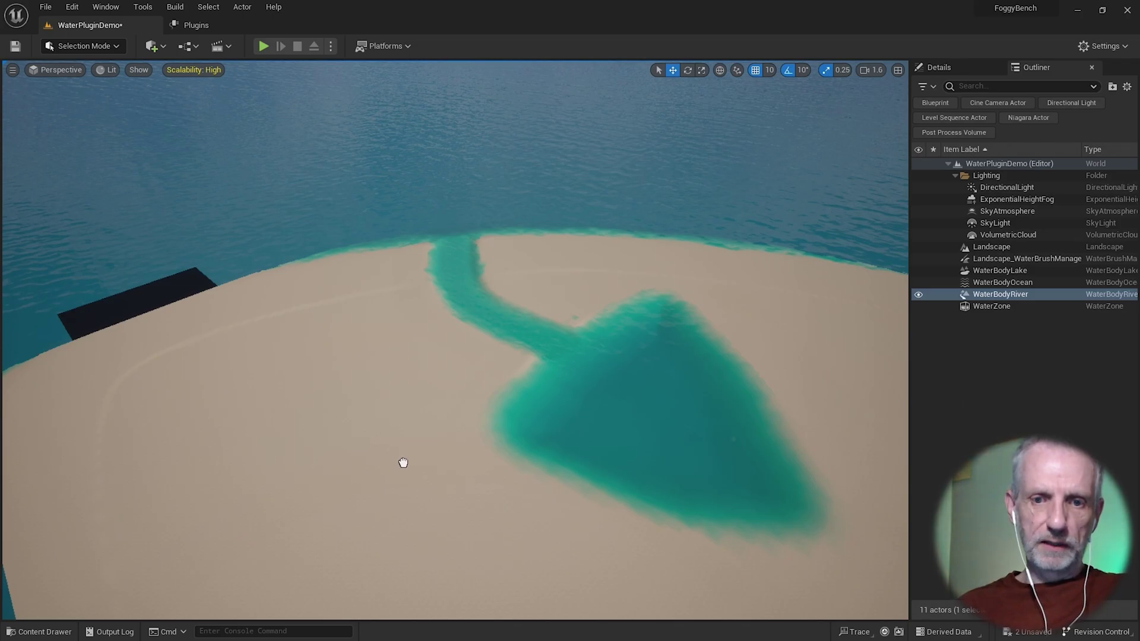
pyautogui.moveTo(404, 462); pyautogui.dragTo(402, 462)
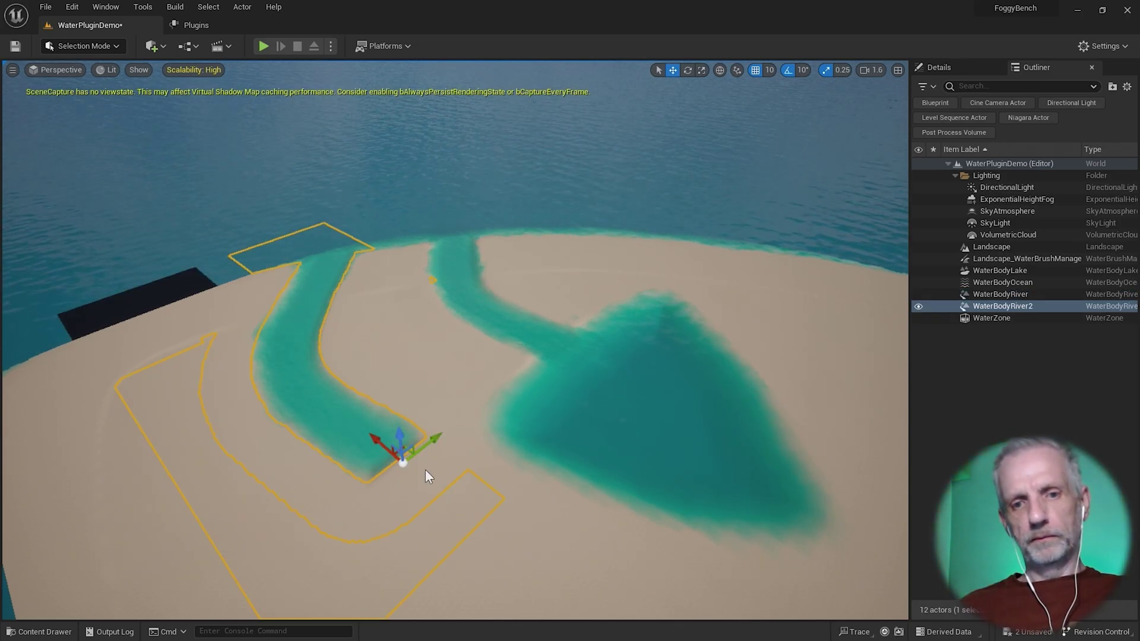
# Switch the viewport from the Move tool to the Select tool to hide the second river's transform gizmo
pyautogui.moveTo(425, 470); pyautogui.dragTo(440, 499, button='right')
pyautogui.press('w')
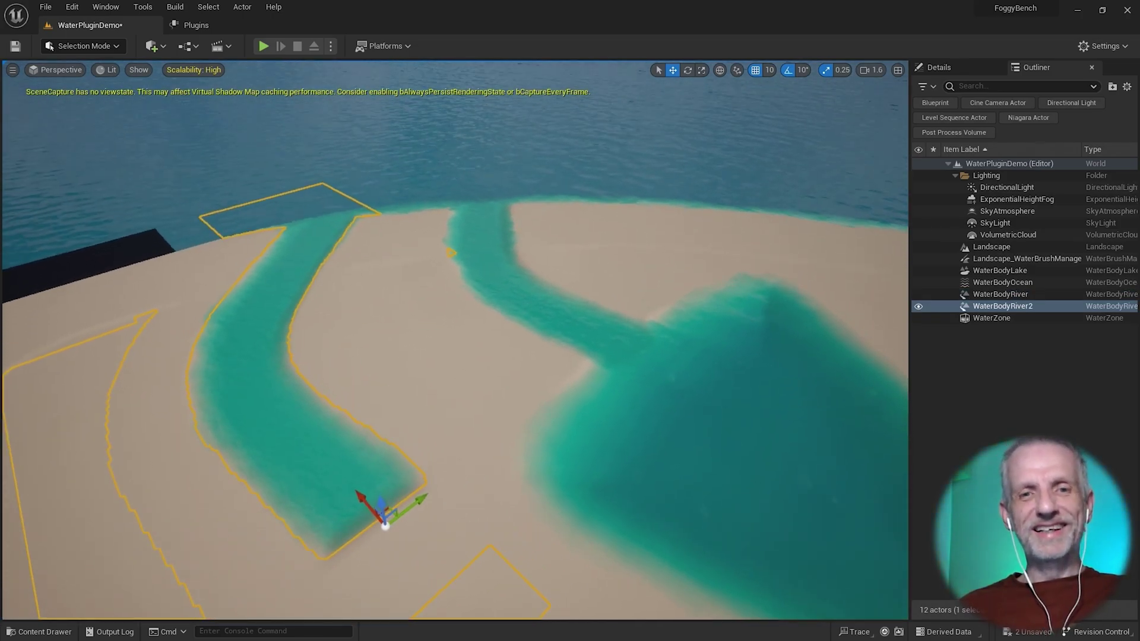
pyautogui.press('w')
pyautogui.moveTo(592, 279); pyautogui.dragTo(593, 279, button='right')
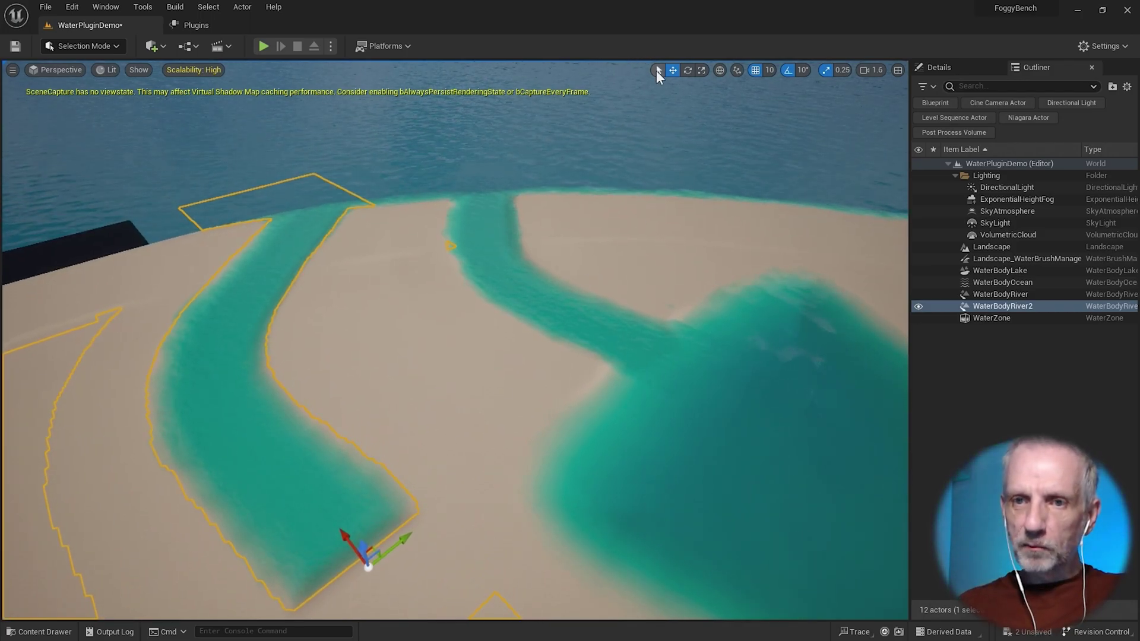
pyautogui.click(656, 70)
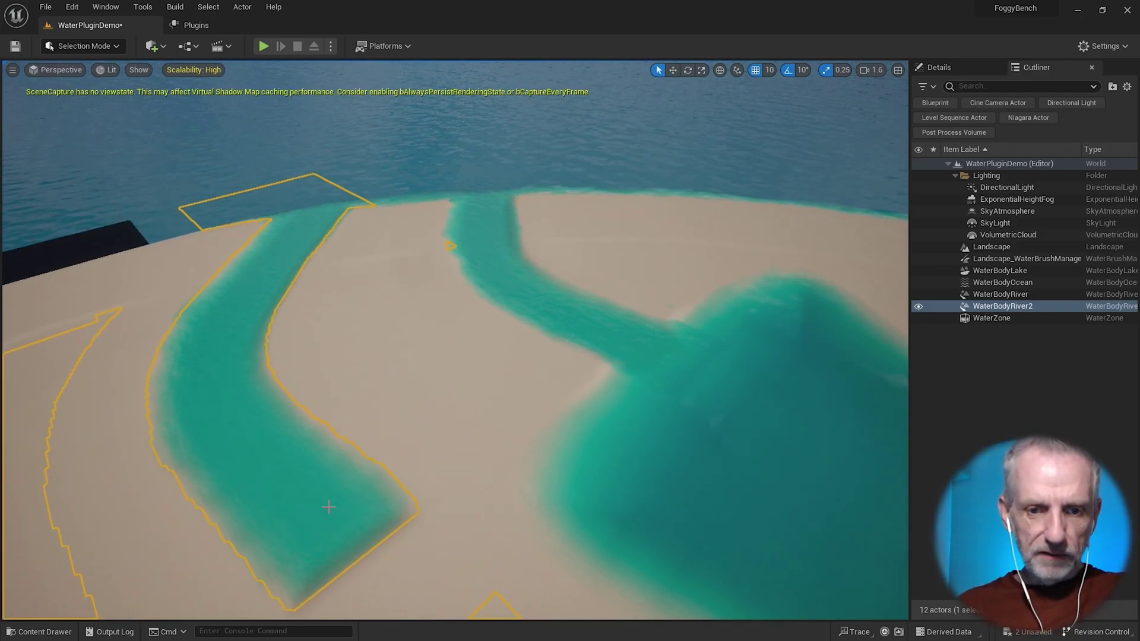
# Examine how the two rivers cut through the landscape and meet the lake and ocean
pyautogui.moveTo(329, 507); pyautogui.dragTo(333, 540, button='right')
pyautogui.press('w')
pyautogui.press('s')
pyautogui.press('s')
pyautogui.press('w')
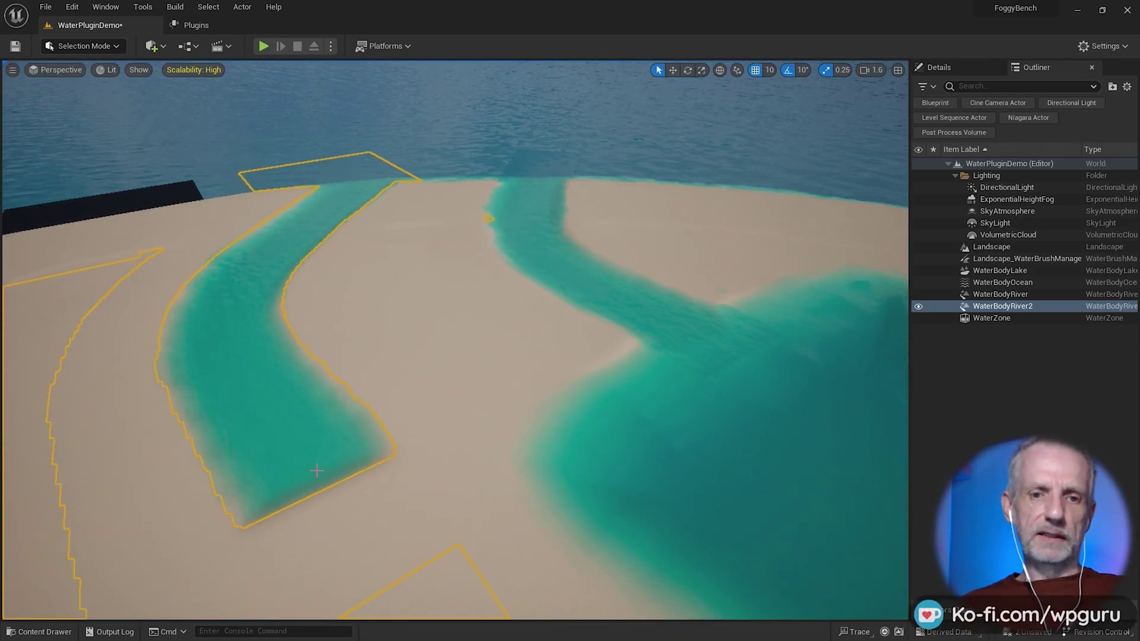
pyautogui.press('d')
pyautogui.moveTo(317, 470); pyautogui.dragTo(279, 461, button='right')
pyautogui.press('s')
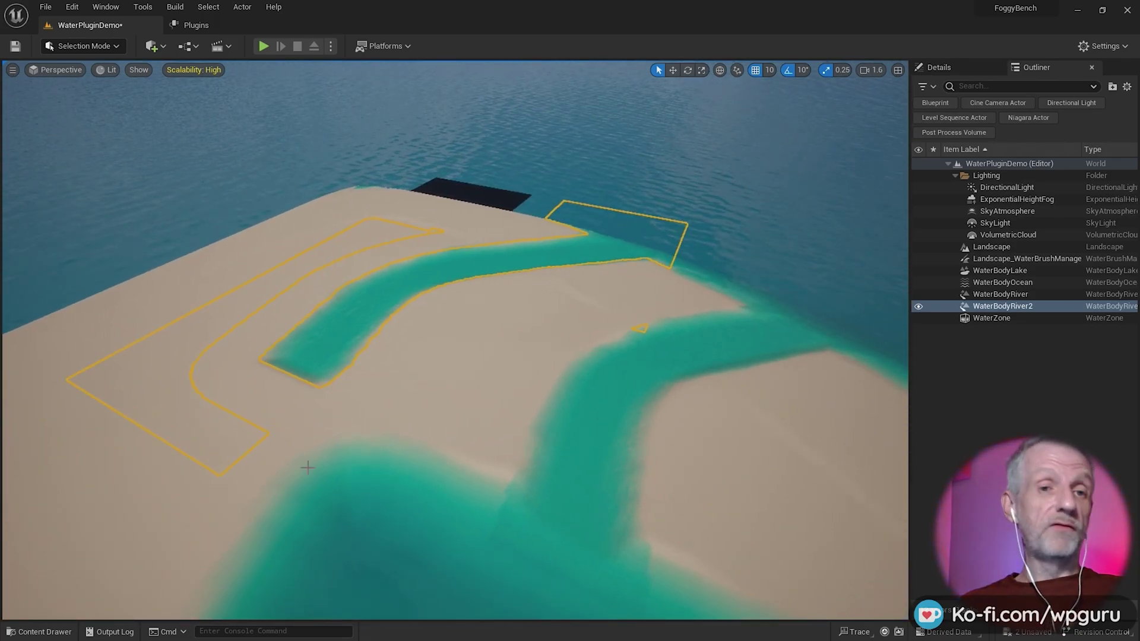
# Save the level and view the lake up close where the first river joins it
pyautogui.hotkey('ctrl', 's')
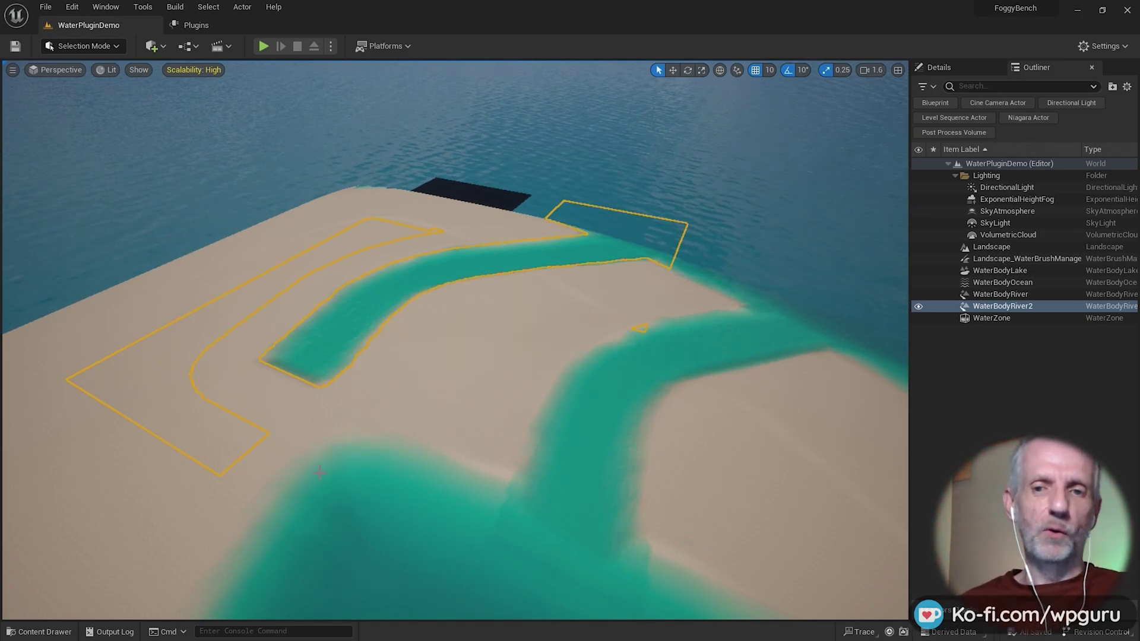
pyautogui.moveTo(320, 473); pyautogui.dragTo(18, 296, button='right')
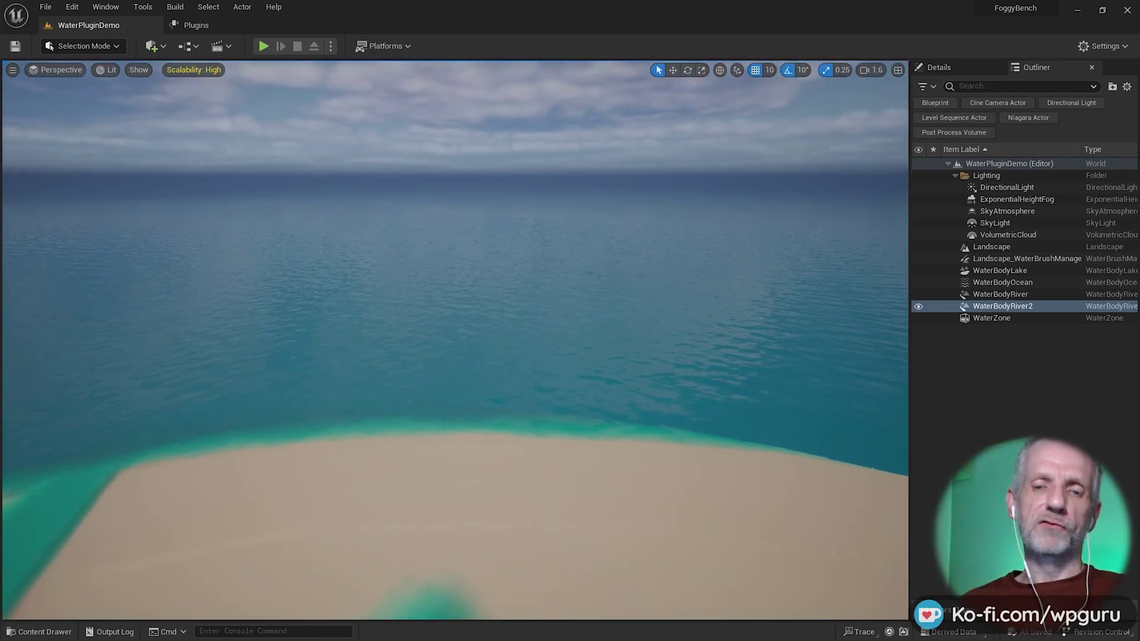
pyautogui.moveTo(333, 383); pyautogui.dragTo(335, 415, button='right')
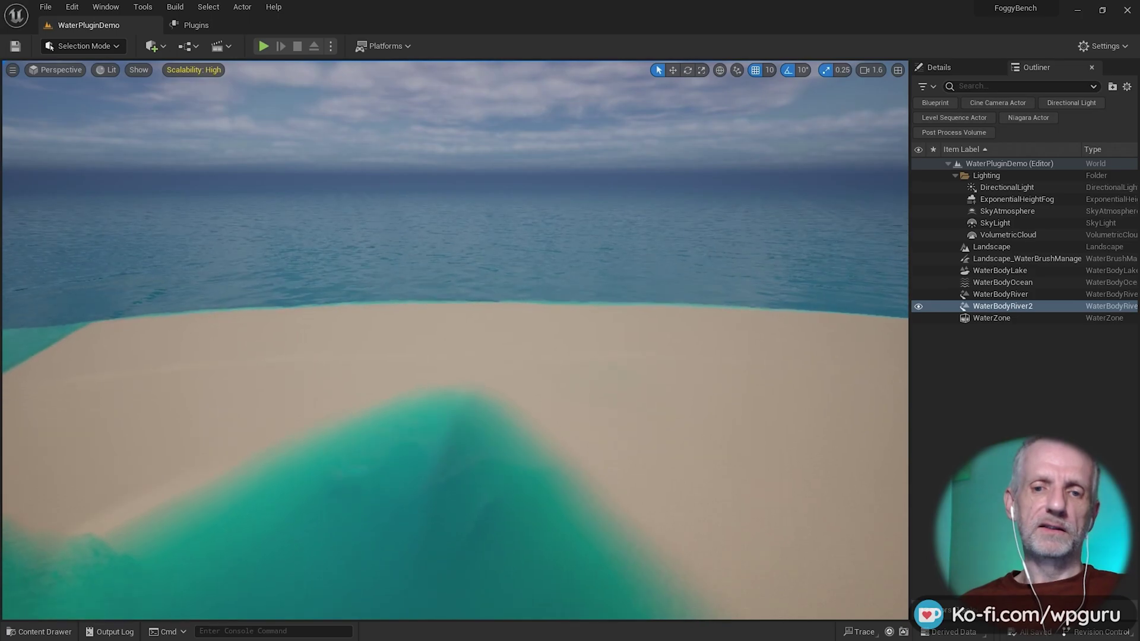
pyautogui.press('q')
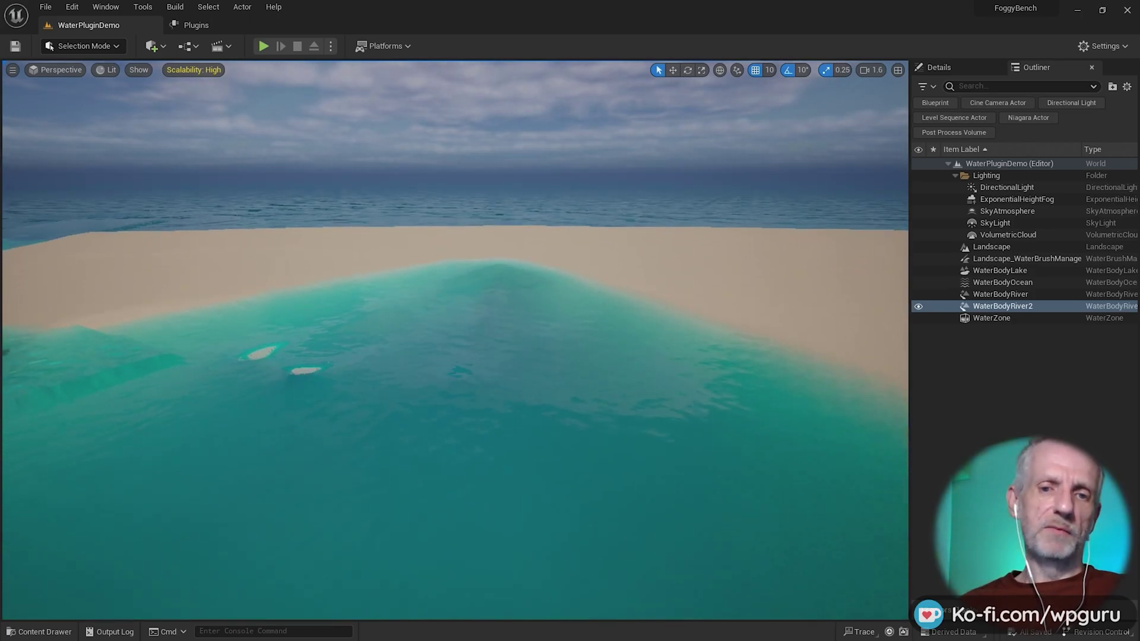
pyautogui.press('a')
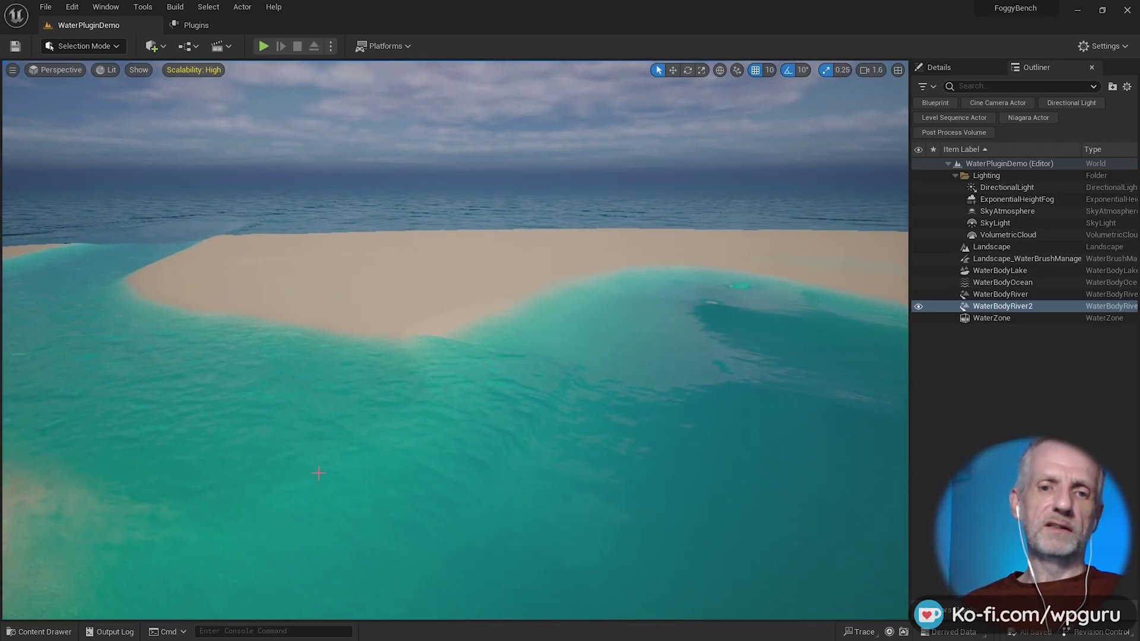